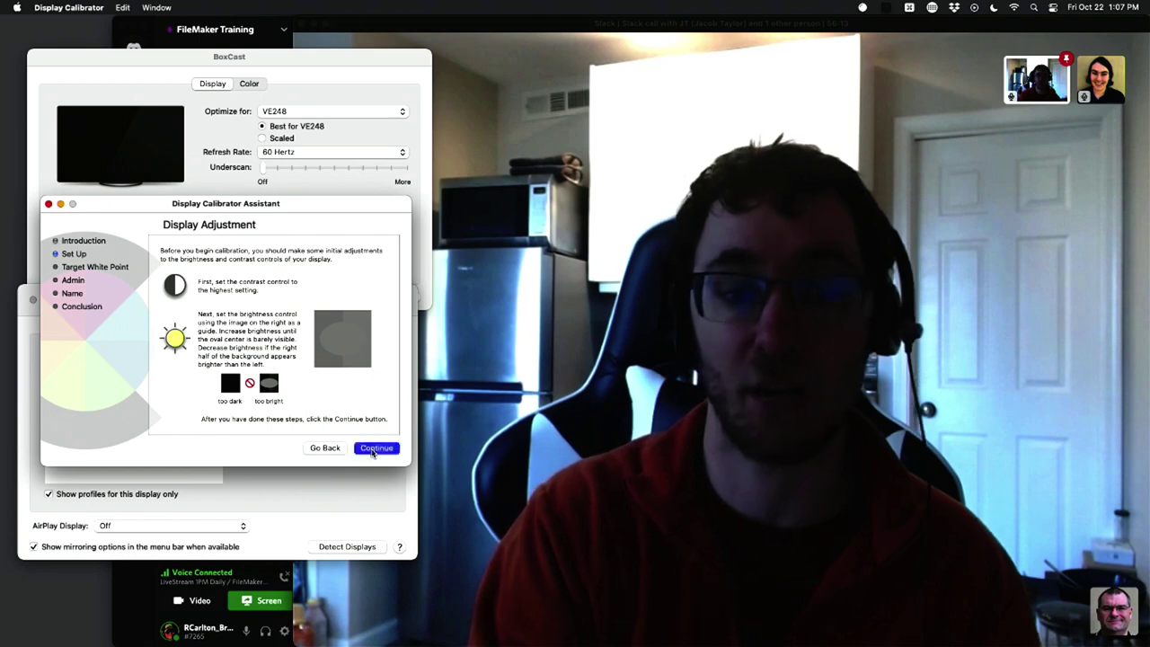
{"action": "left_click", "coordinate": [376, 447]}
{"action": "left_click", "coordinate": [376, 447]}
{"action": "left_click", "coordinate": [372, 451]}
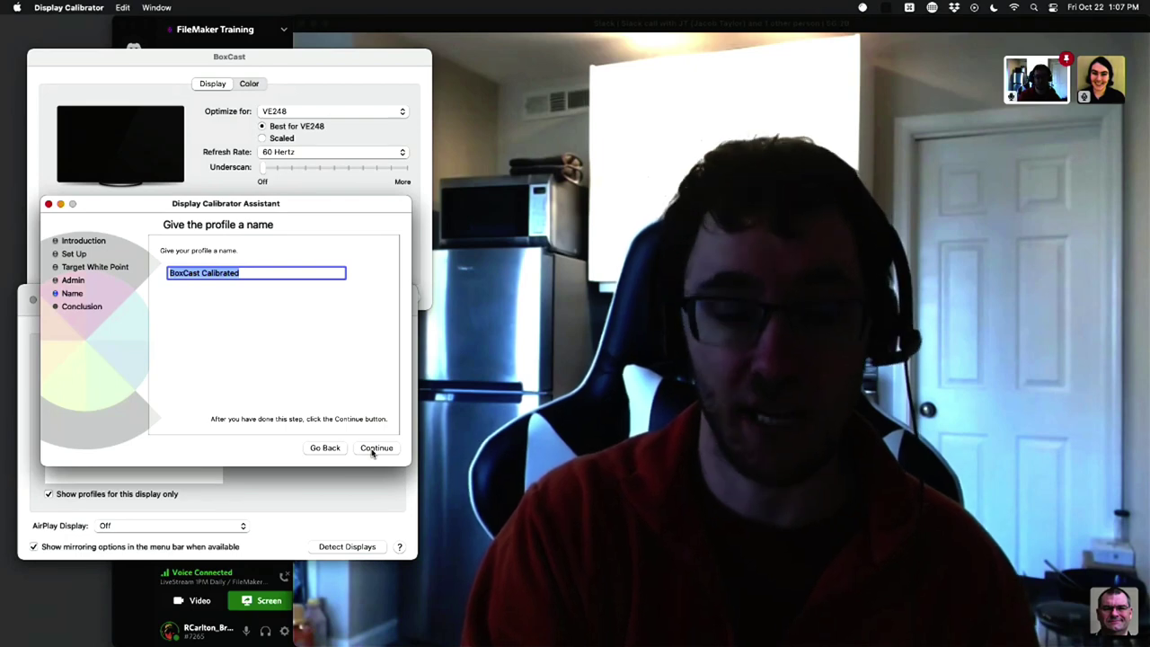
{"action": "left_click", "coordinate": [333, 449]}
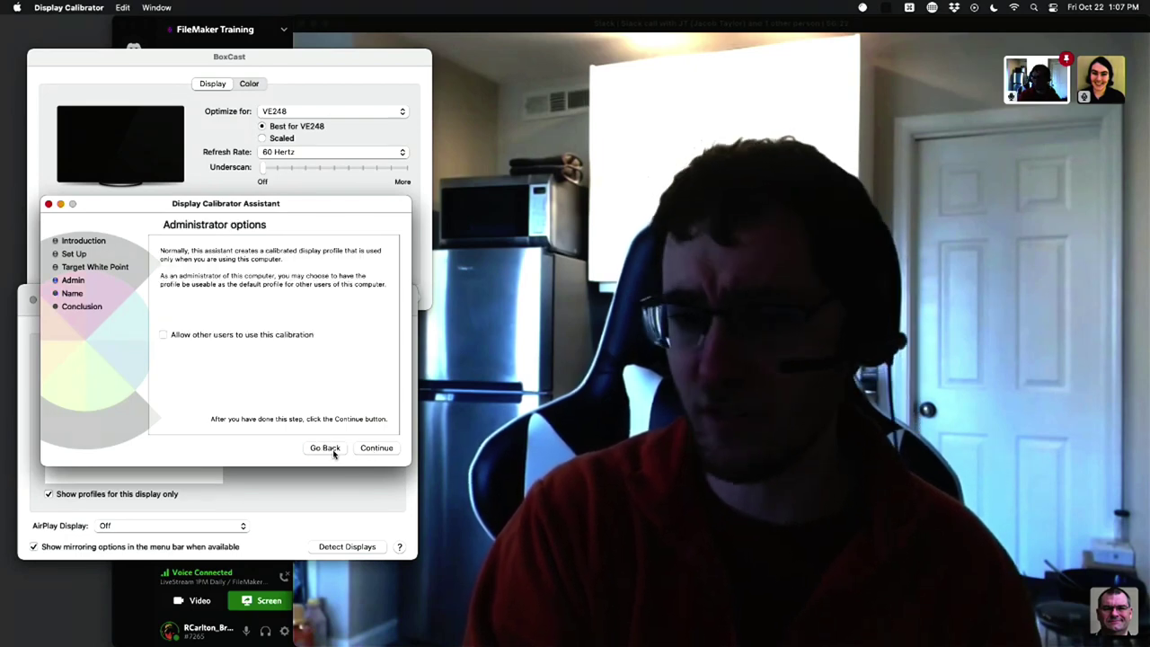
{"action": "left_click", "coordinate": [333, 449]}
{"action": "left_click", "coordinate": [325, 448]}
{"action": "left_click", "coordinate": [326, 448]}
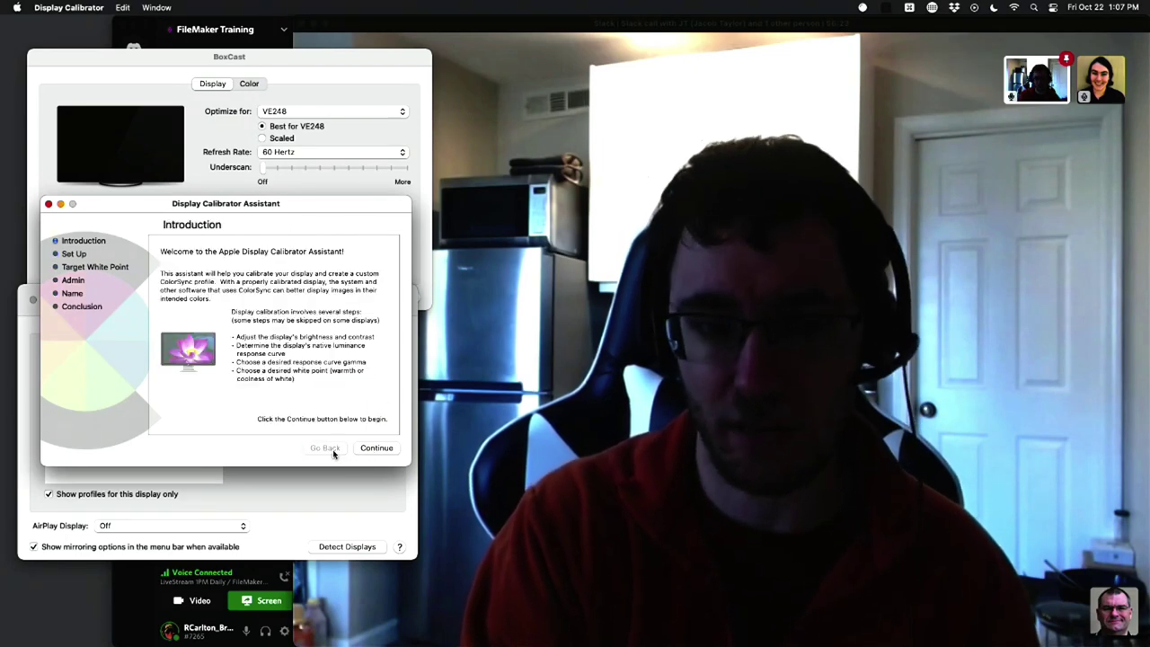
{"action": "left_click", "coordinate": [48, 204]}
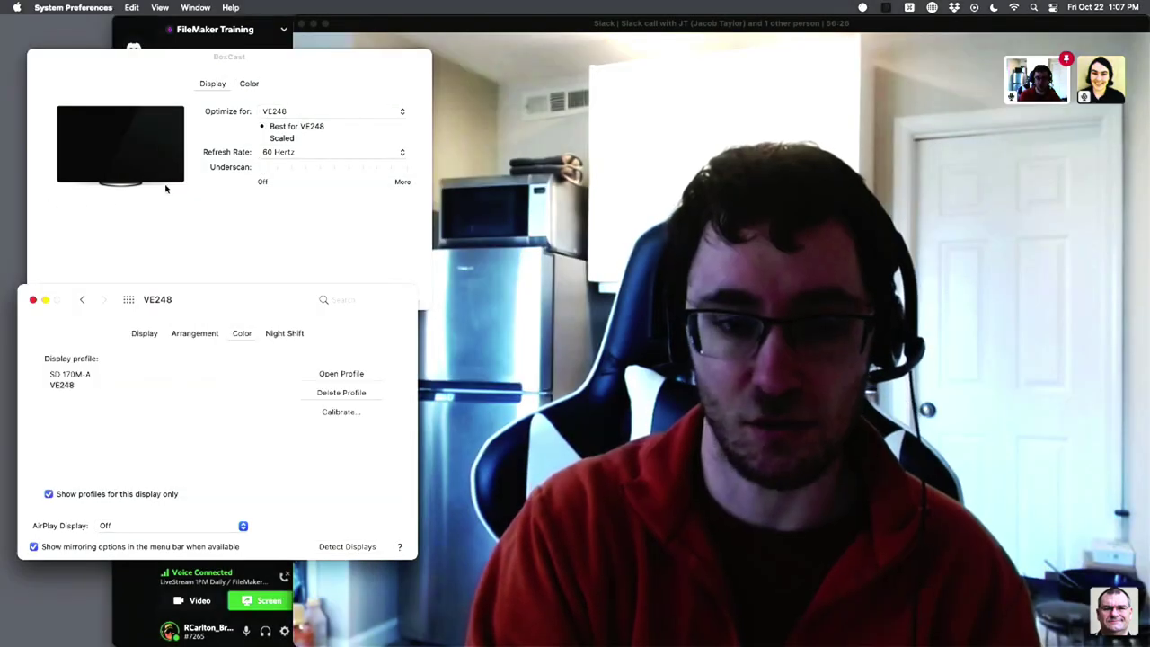
Step: Start an expert-mode calibration of the BoxCast display and proceed to the target gamma, leaving the native response settings at their defaults
{"action": "left_click", "coordinate": [325, 416]}
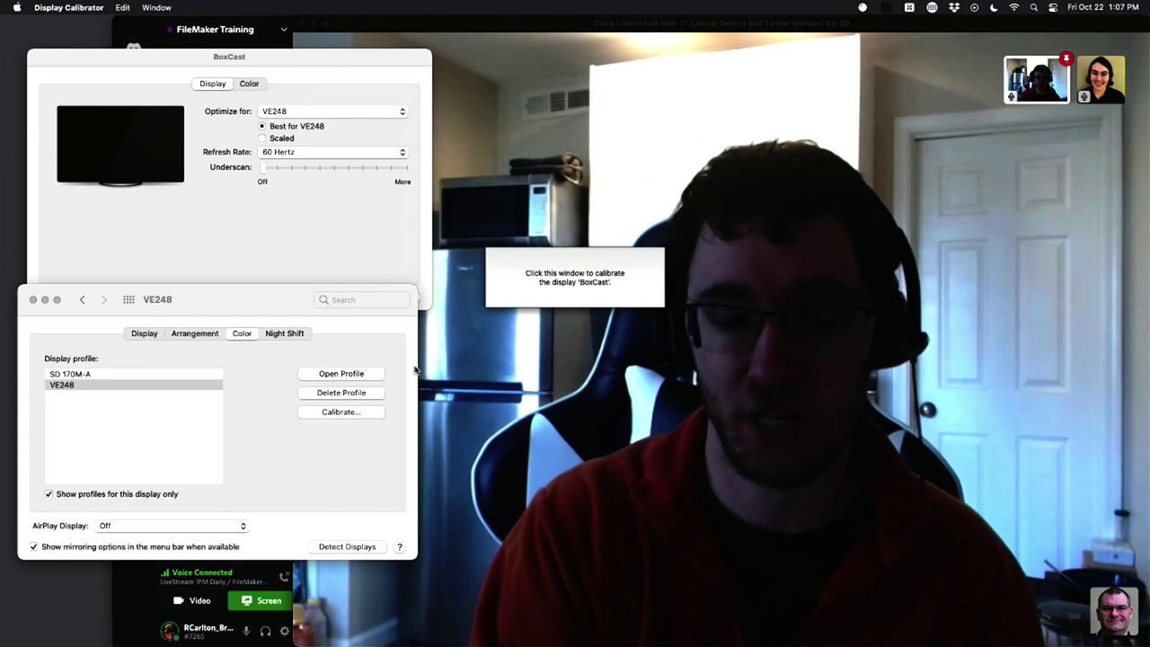
{"action": "left_click", "coordinate": [534, 284]}
{"action": "left_click_drag", "start_coordinate": [654, 198], "coordinate": [335, 198]}
{"action": "left_click", "coordinate": [406, 440]}
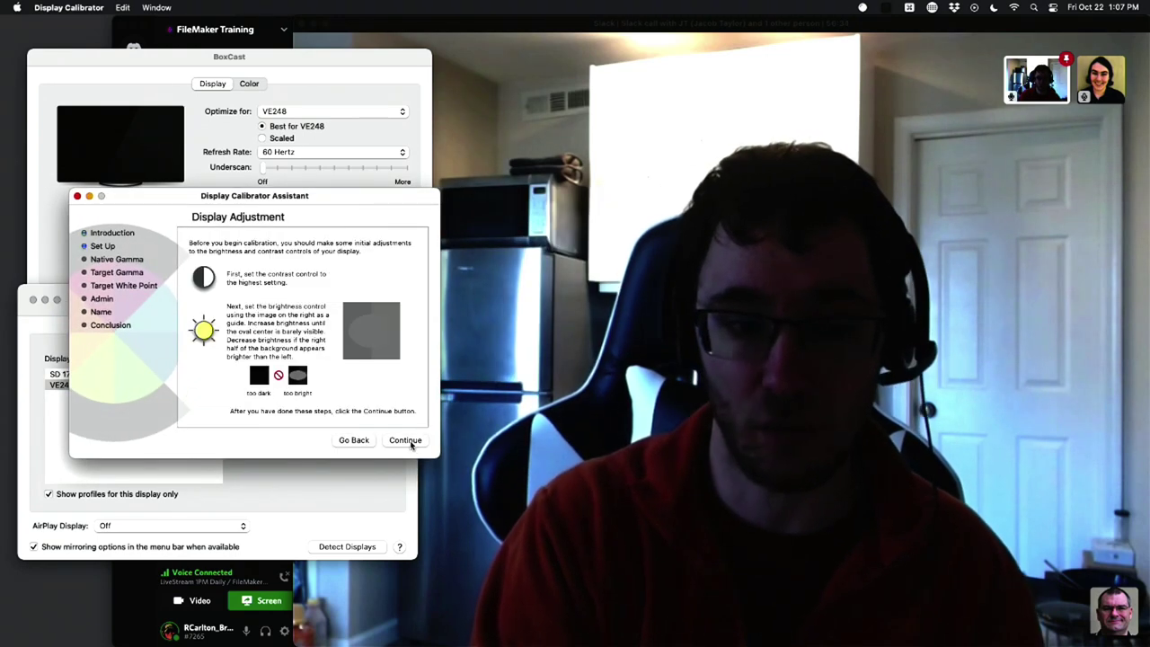
{"action": "left_click", "coordinate": [406, 440]}
{"action": "left_click", "coordinate": [406, 440]}
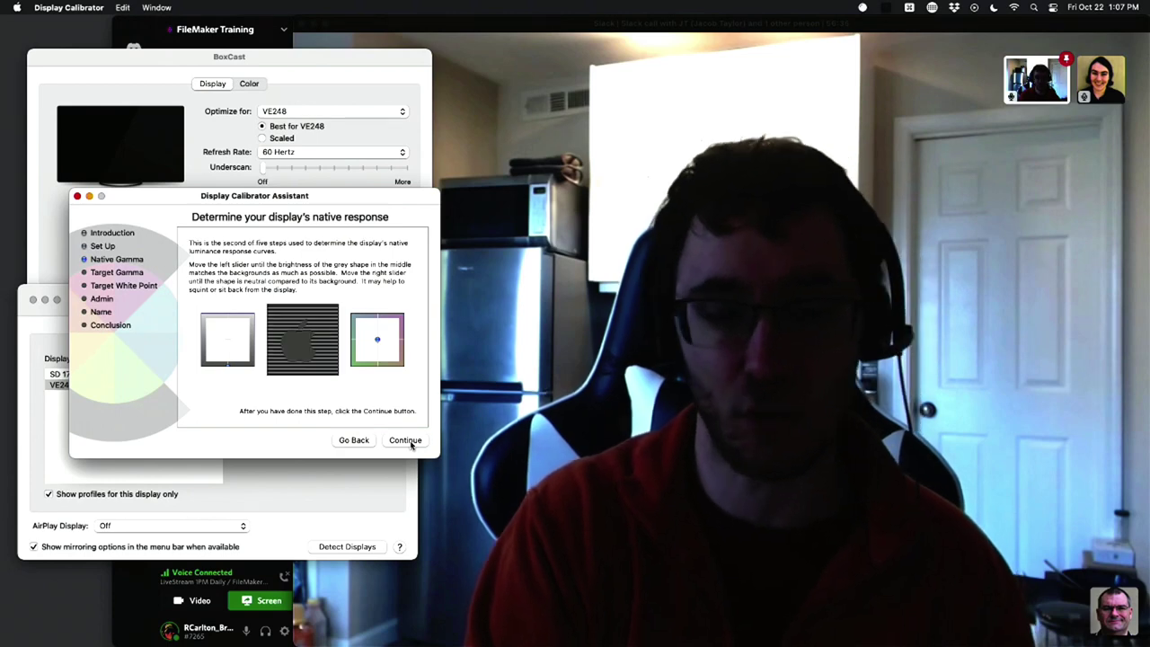
{"action": "left_click", "coordinate": [406, 441]}
{"action": "left_click", "coordinate": [406, 440]}
{"action": "left_click", "coordinate": [406, 440]}
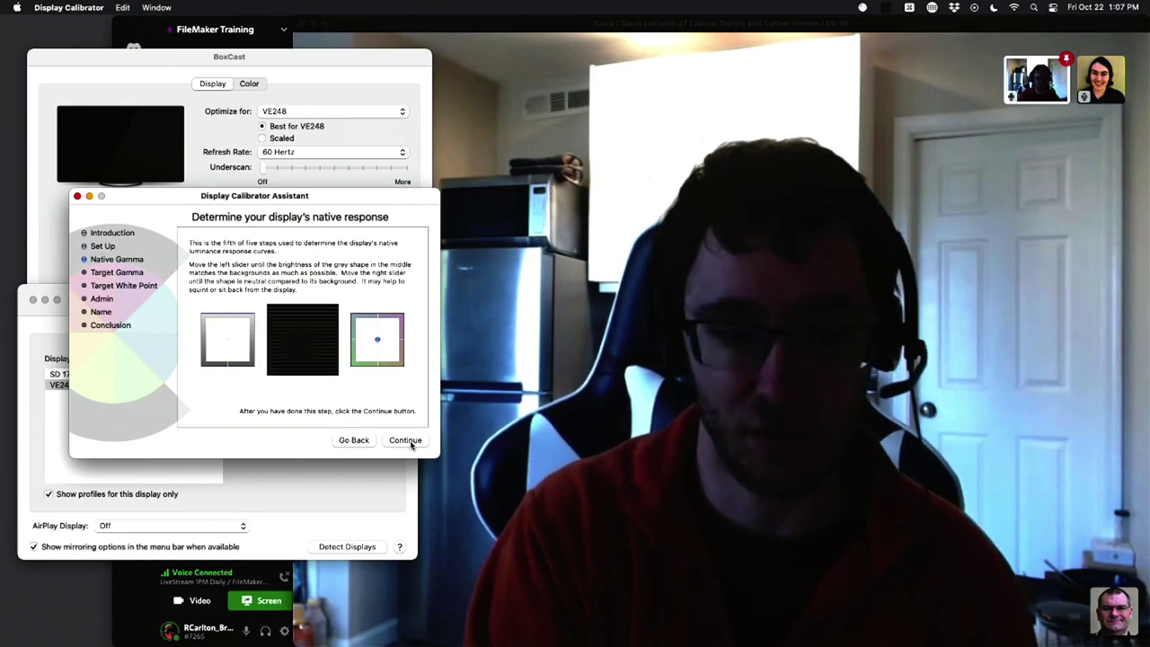
{"action": "left_click", "coordinate": [409, 441]}
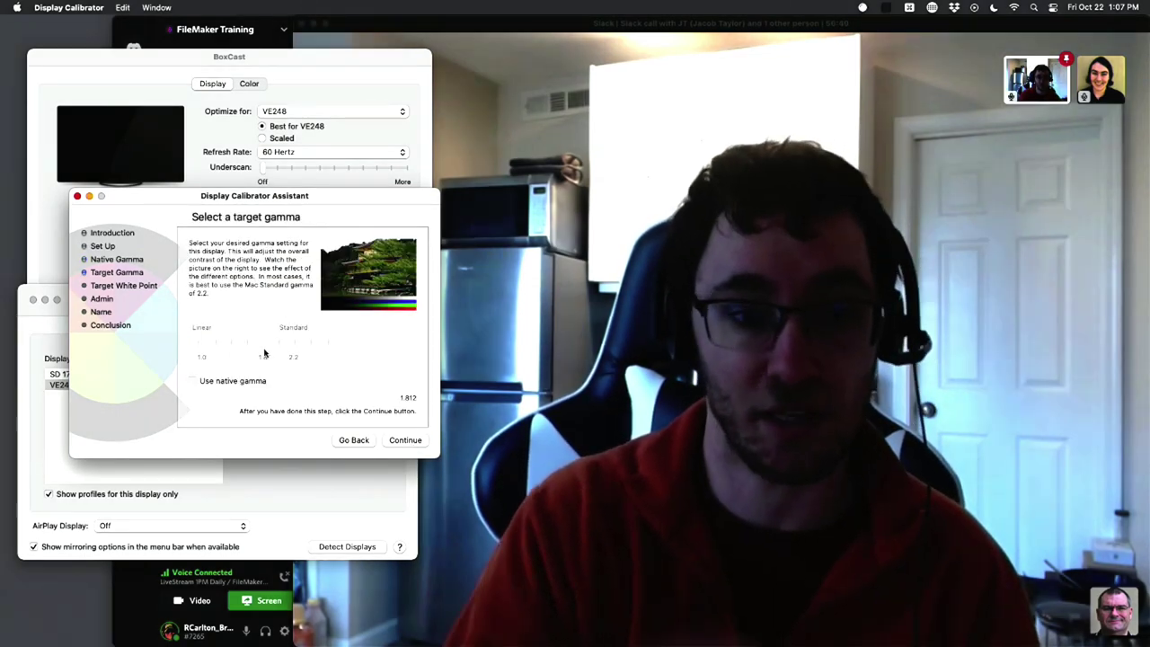
Step: Lower the target gamma of the BoxCast calibration to about 1.705 and accept it
{"action": "left_click_drag", "start_coordinate": [266, 348], "coordinate": [255, 347]}
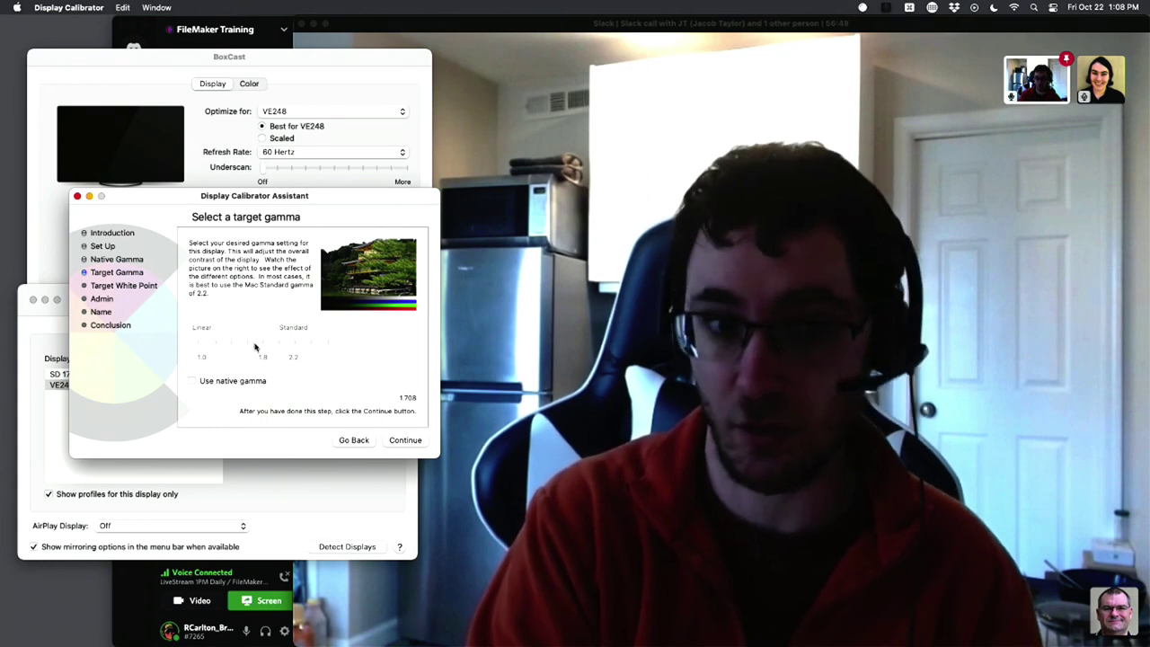
{"action": "left_click_drag", "start_coordinate": [255, 347], "coordinate": [255, 347]}
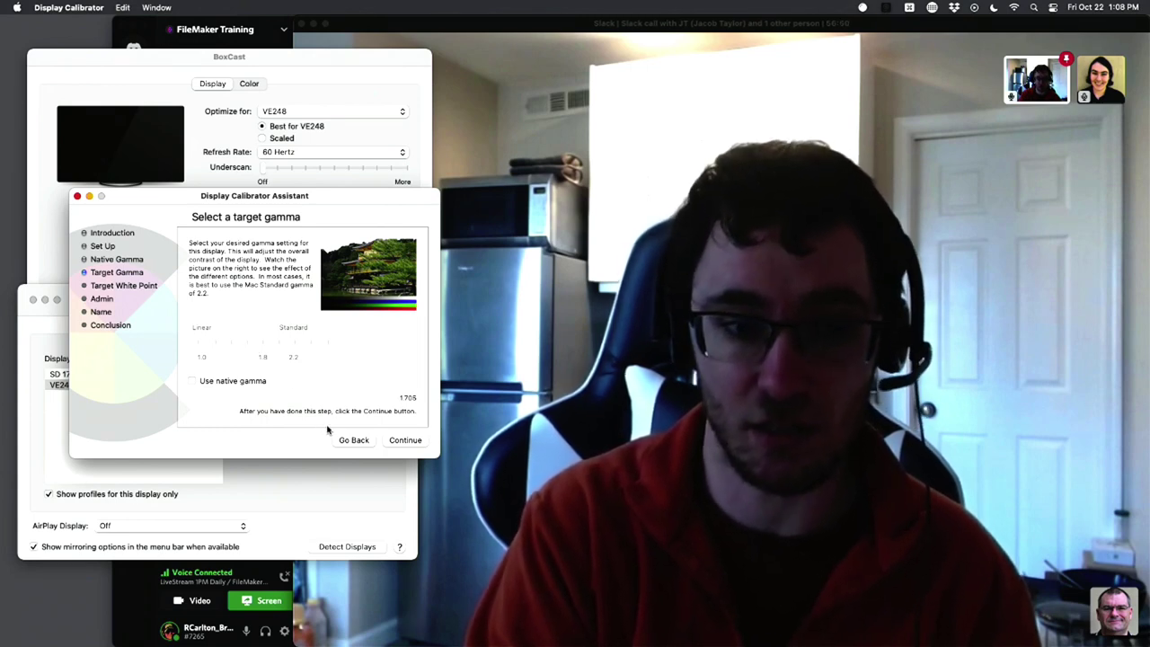
{"action": "left_click", "coordinate": [401, 442]}
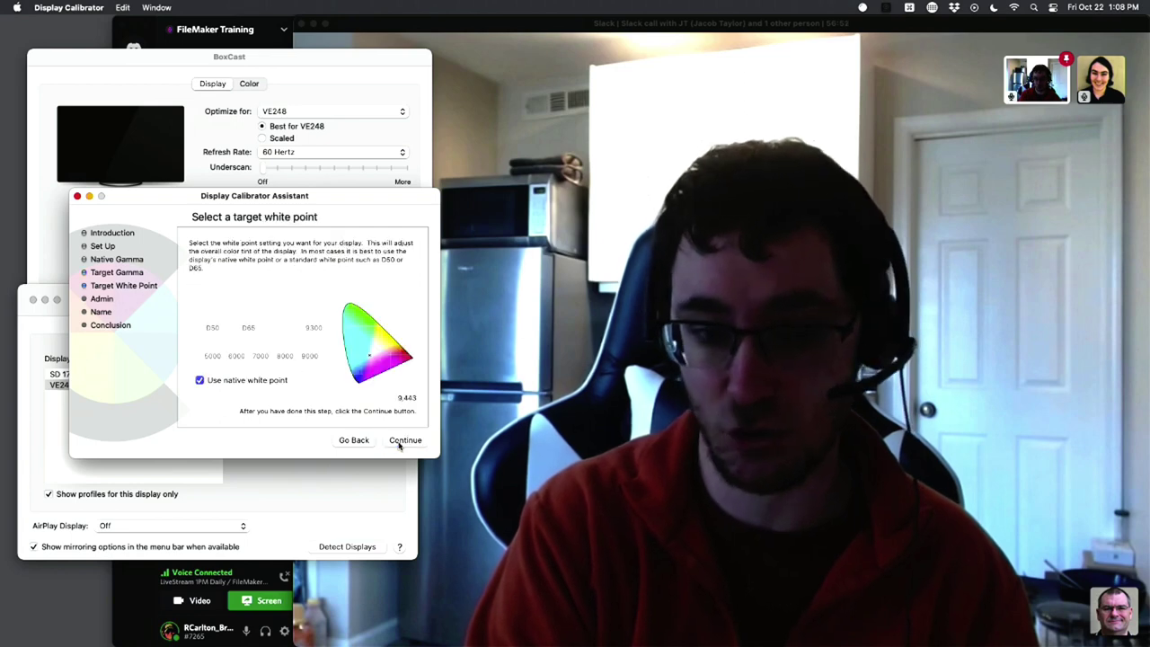
Step: Keep the native white point, finish the profile under the name BoxCast Calibrated, and close the display preferences
{"action": "left_click", "coordinate": [402, 440]}
{"action": "left_click", "coordinate": [403, 440]}
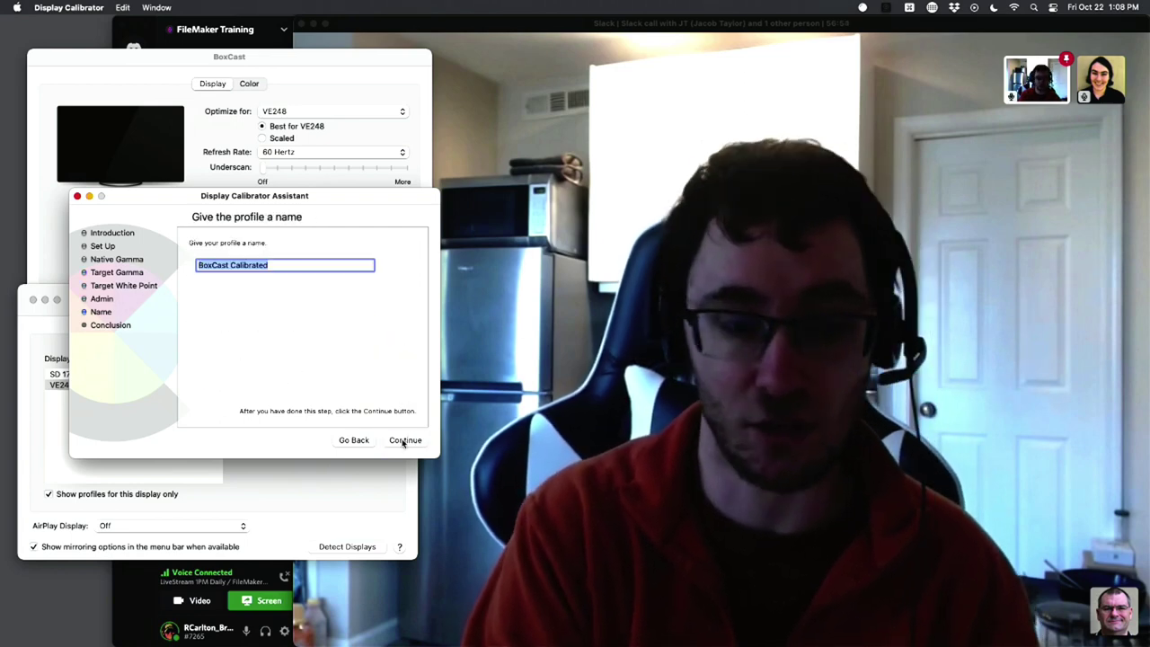
{"action": "left_click", "coordinate": [403, 440]}
{"action": "left_click", "coordinate": [406, 440]}
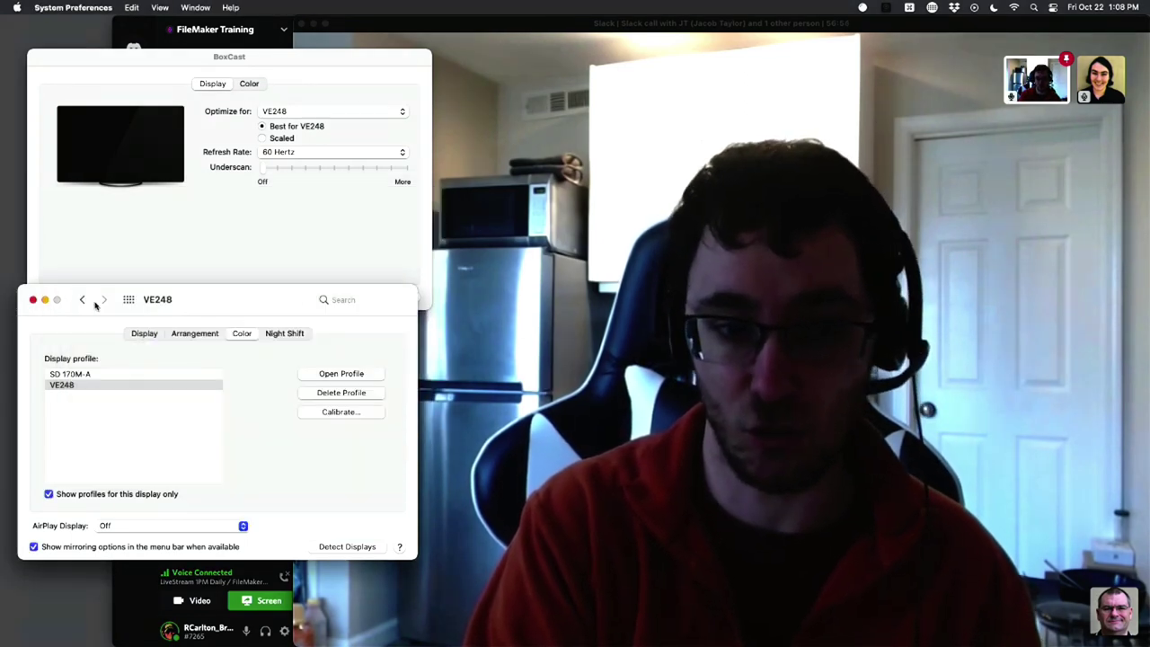
{"action": "left_click", "coordinate": [32, 299]}
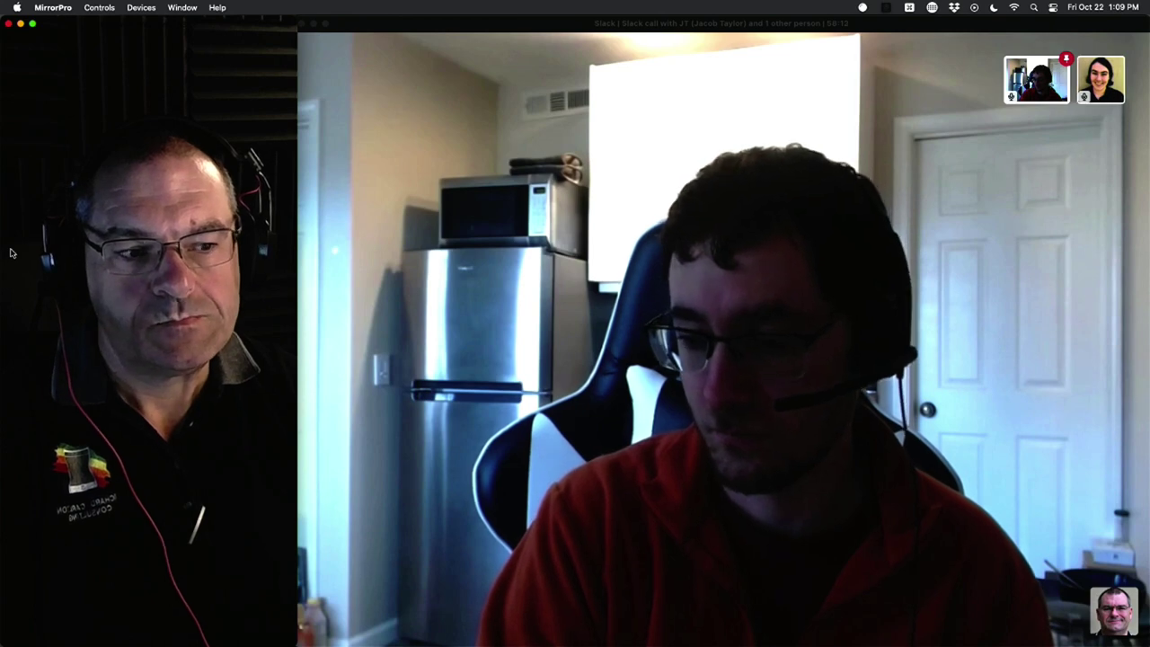
Step: Put away the MirrorPro camera preview and open the Displays settings in System Preferences
{"action": "left_click", "coordinate": [20, 24]}
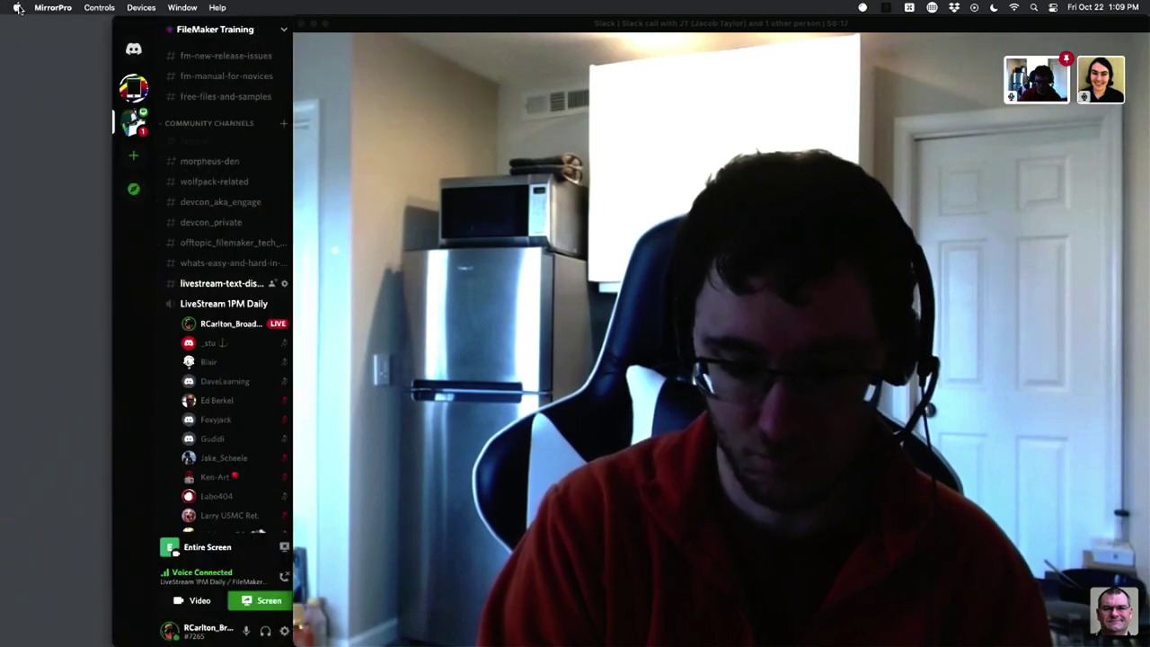
{"action": "left_click", "coordinate": [17, 7]}
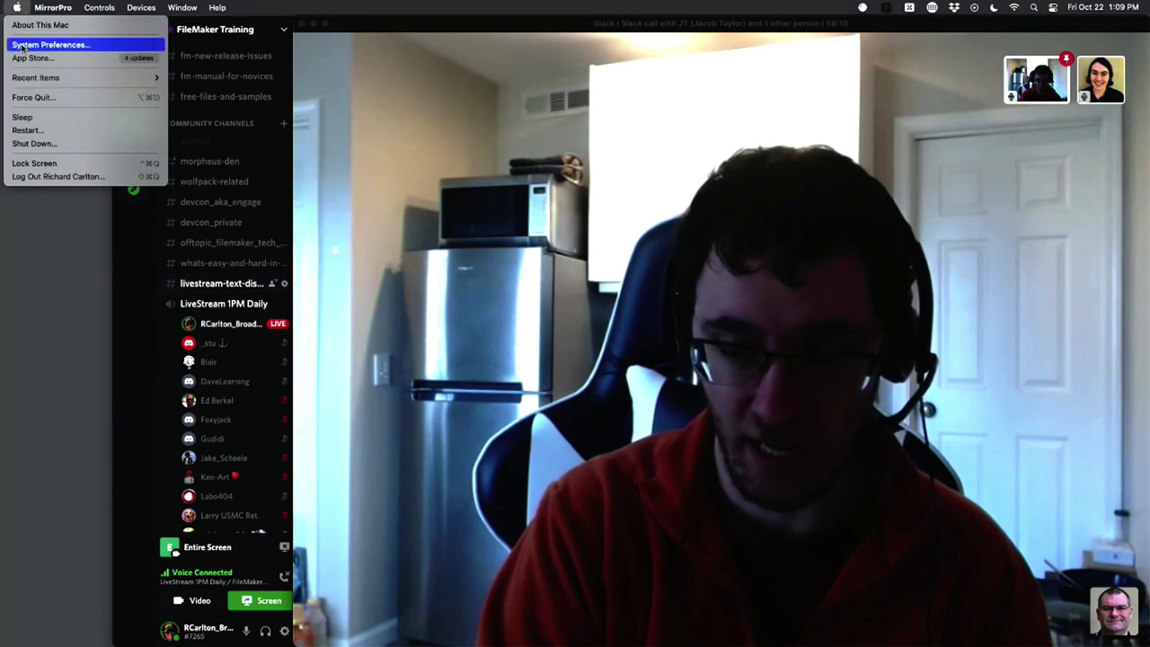
{"action": "left_click", "coordinate": [22, 45]}
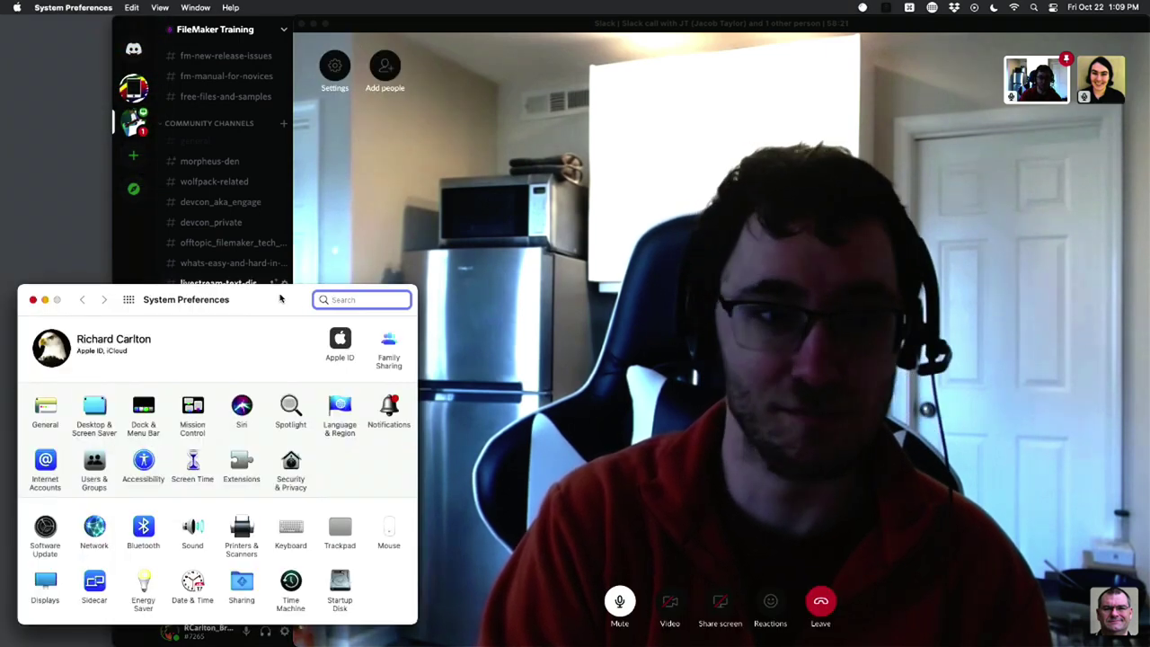
{"action": "left_click_drag", "start_coordinate": [279, 299], "coordinate": [237, 140]}
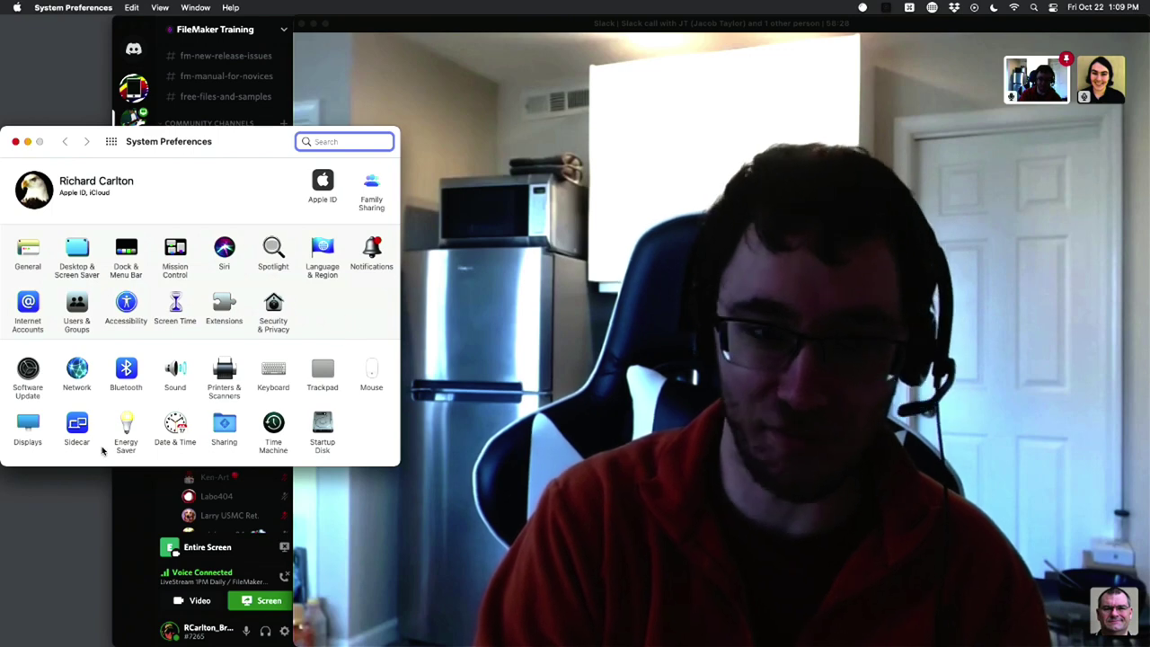
{"action": "left_click", "coordinate": [27, 427]}
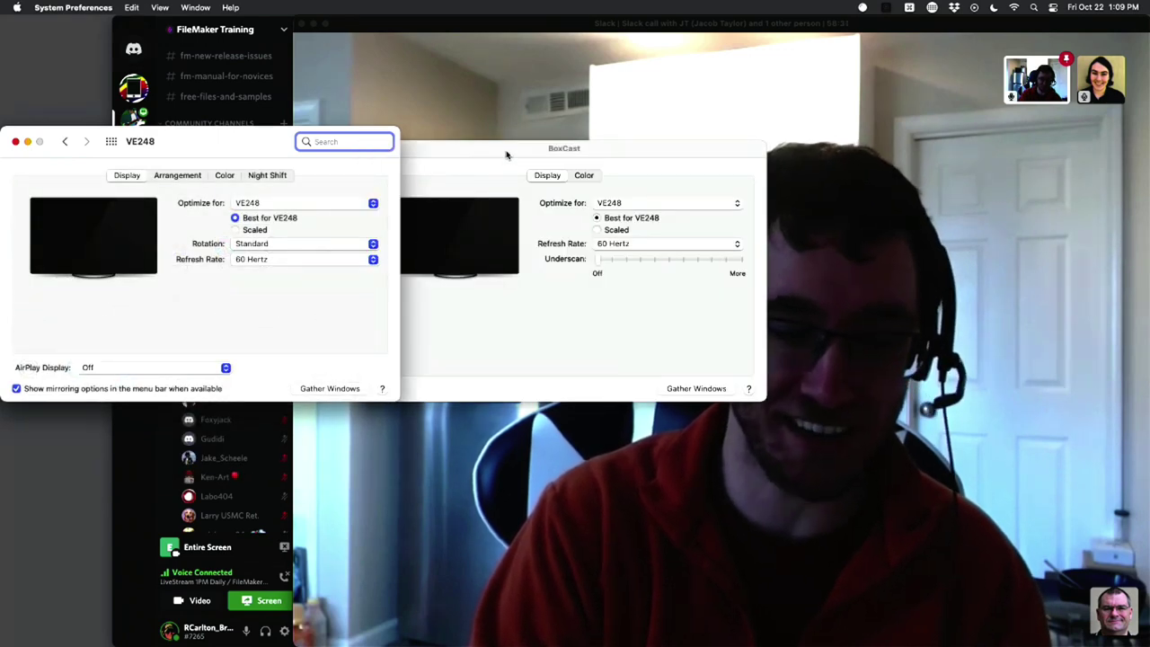
Step: Show the BoxCast display's colour profiles and place its window below the VE248 display settings
{"action": "left_click_drag", "start_coordinate": [508, 154], "coordinate": [143, 347]}
{"action": "key", "text": "alt"}
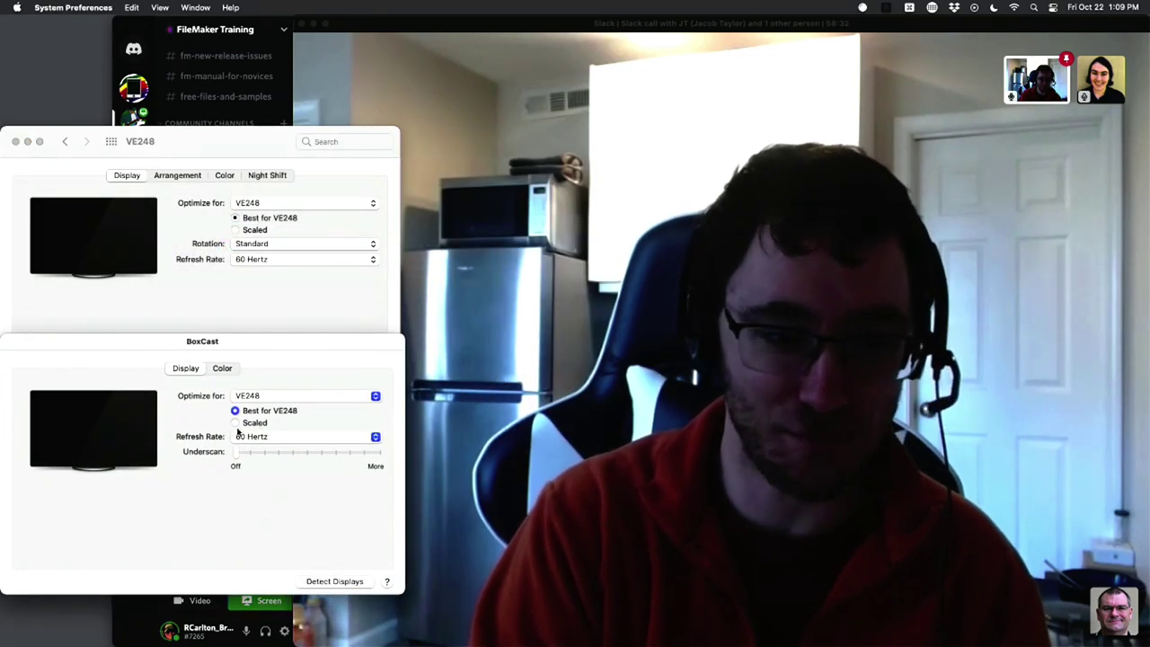
{"action": "left_click", "coordinate": [225, 367]}
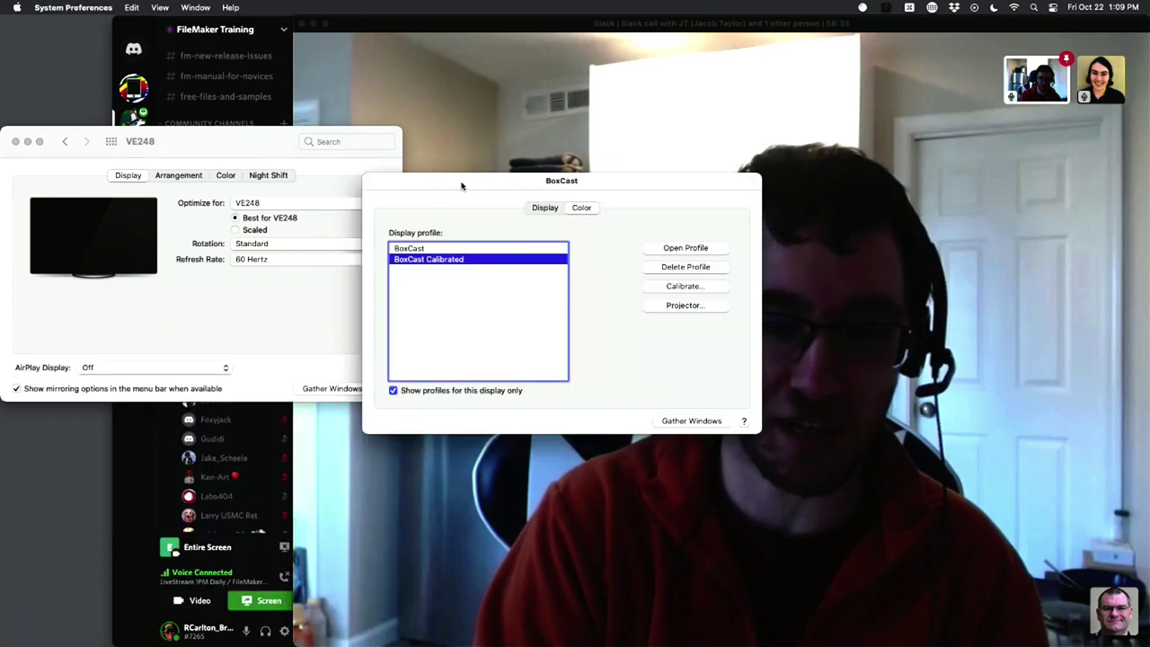
{"action": "left_click_drag", "start_coordinate": [462, 185], "coordinate": [133, 300]}
{"action": "left_click_drag", "start_coordinate": [251, 347], "coordinate": [291, 383]}
Step: Start a new calibration of the BoxCast display and move the assistant window clear of the video call
{"action": "left_click", "coordinate": [332, 451]}
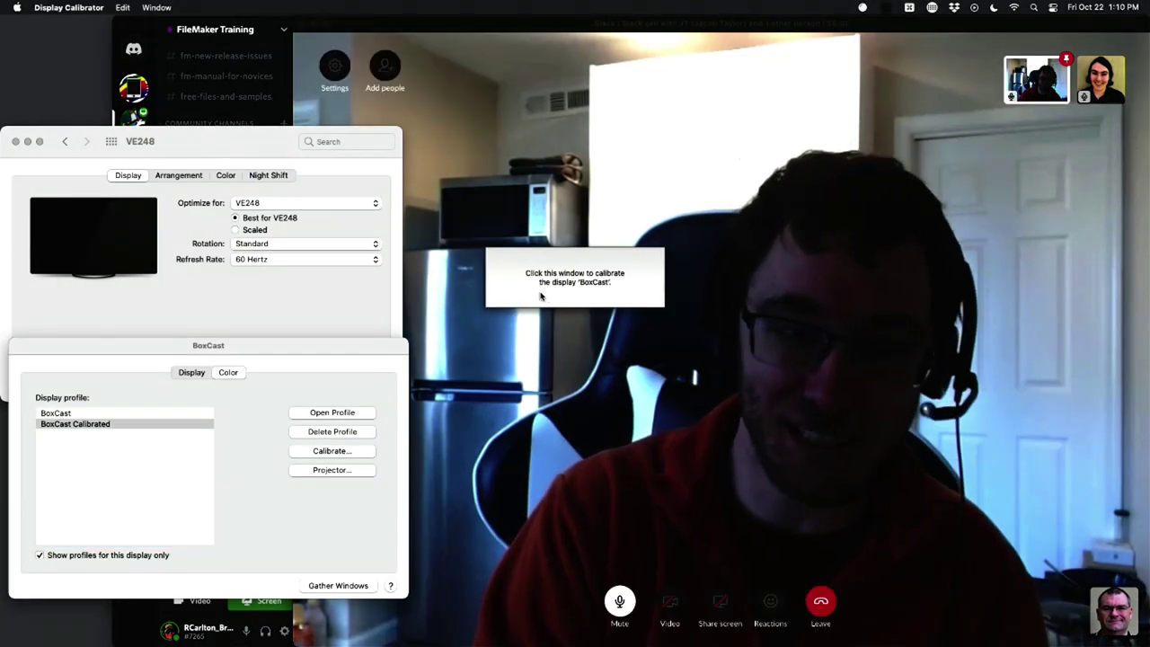
{"action": "left_click", "coordinate": [475, 364]}
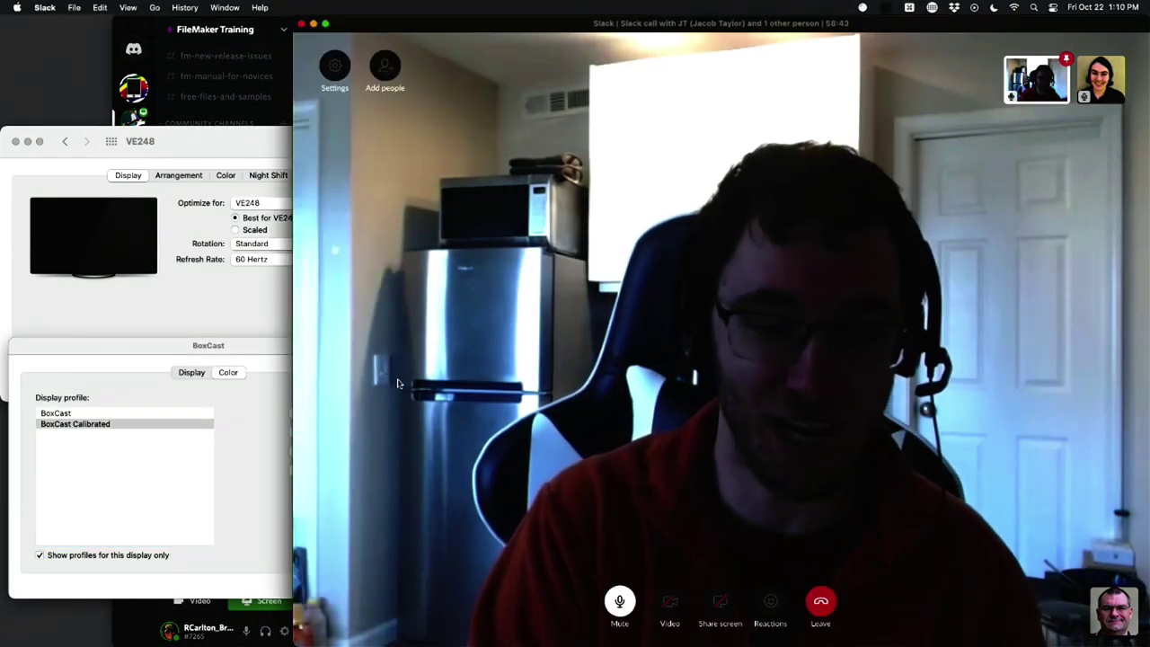
{"action": "left_click", "coordinate": [243, 447]}
{"action": "left_click", "coordinate": [325, 451]}
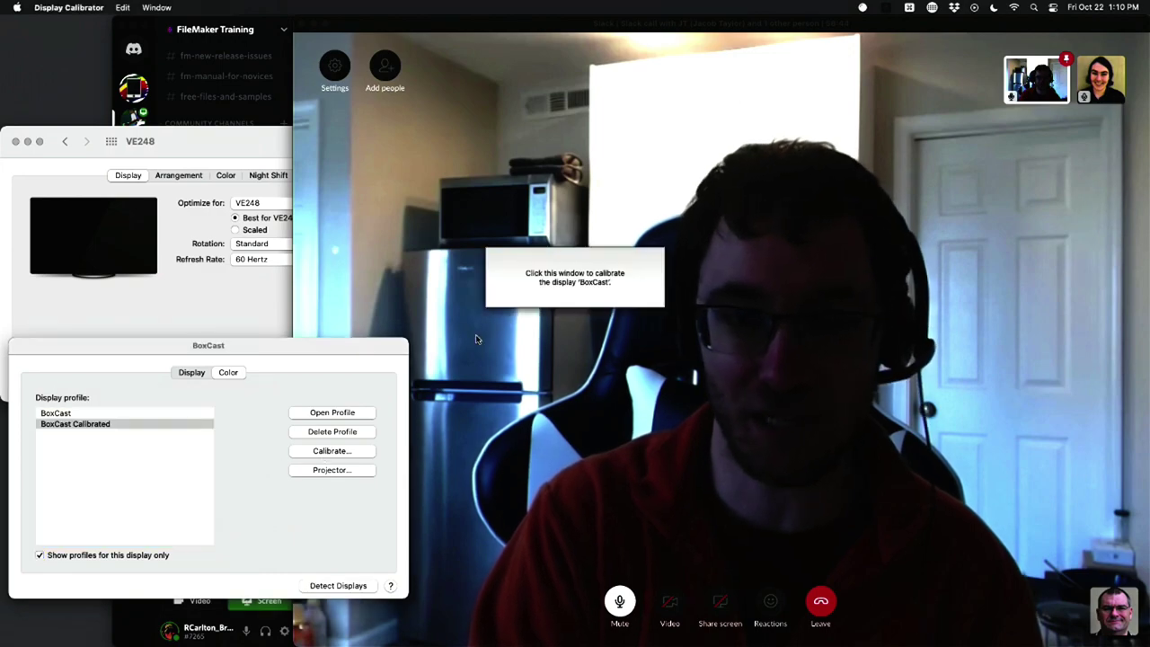
{"action": "left_click", "coordinate": [536, 289]}
{"action": "left_click_drag", "start_coordinate": [536, 199], "coordinate": [181, 312]}
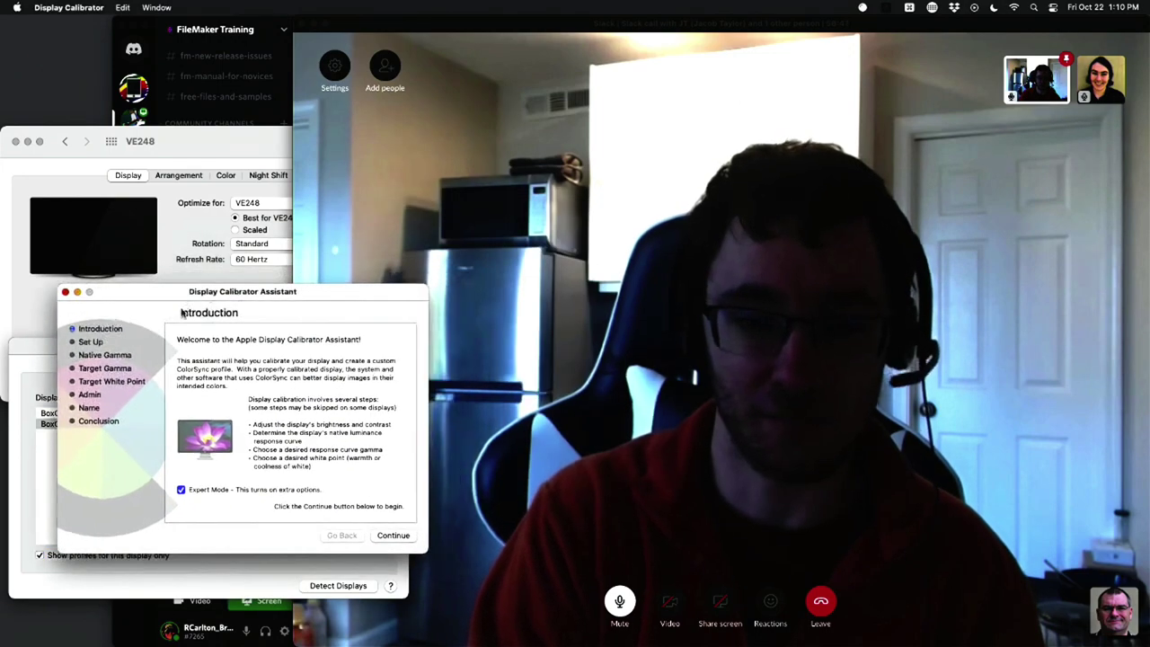
Step: Advance to the fifth native response stage, adjusting the grey shape's brightness in the third and fourth stages
{"action": "left_click", "coordinate": [396, 536]}
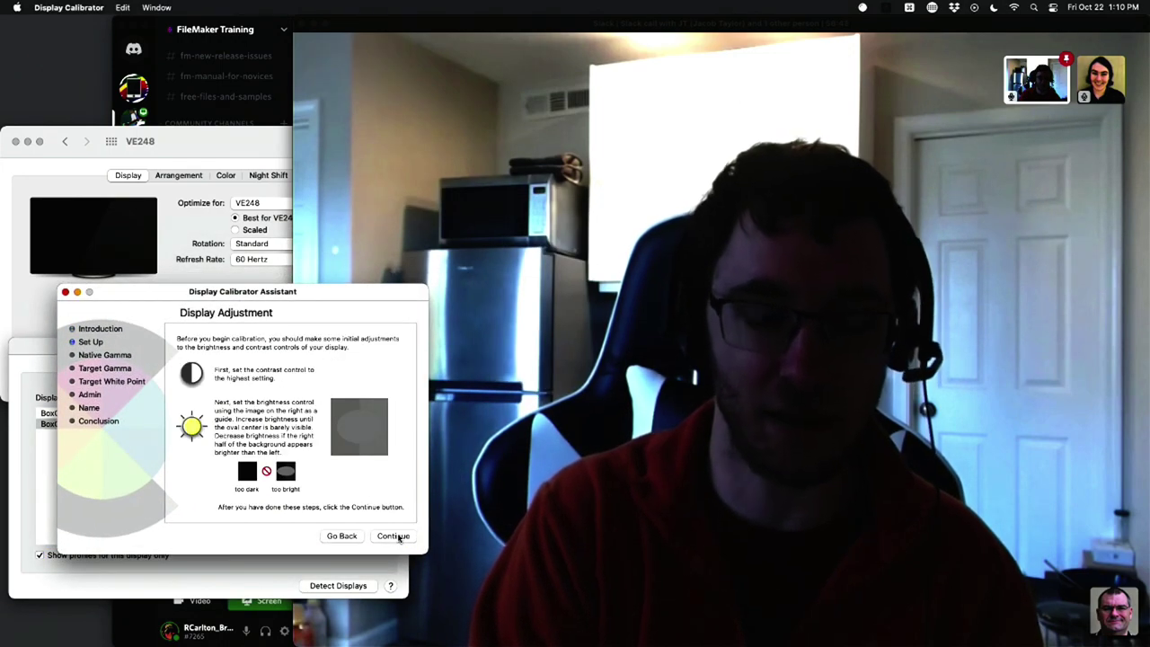
{"action": "left_click", "coordinate": [399, 536]}
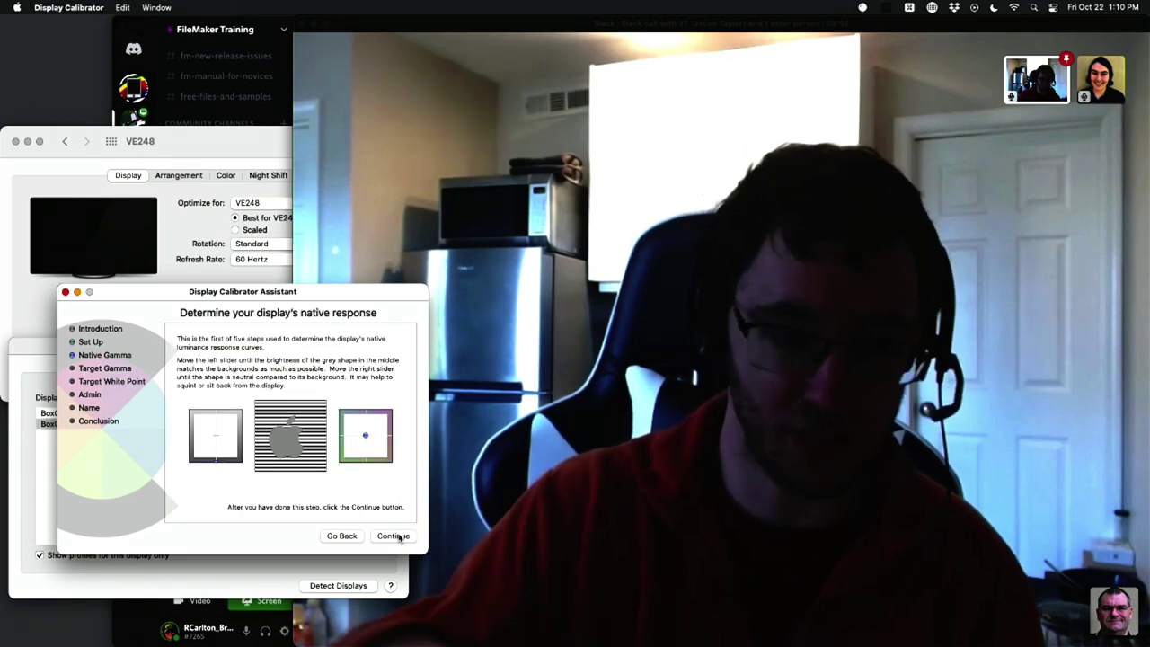
{"action": "left_click", "coordinate": [399, 537]}
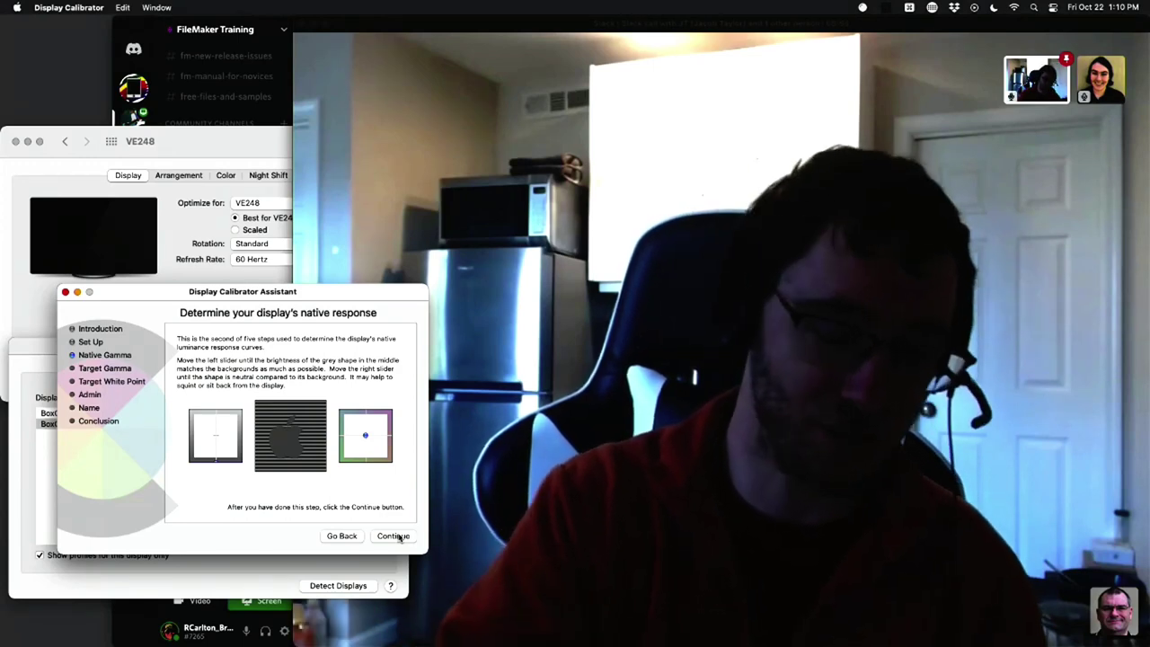
{"action": "left_click", "coordinate": [399, 537]}
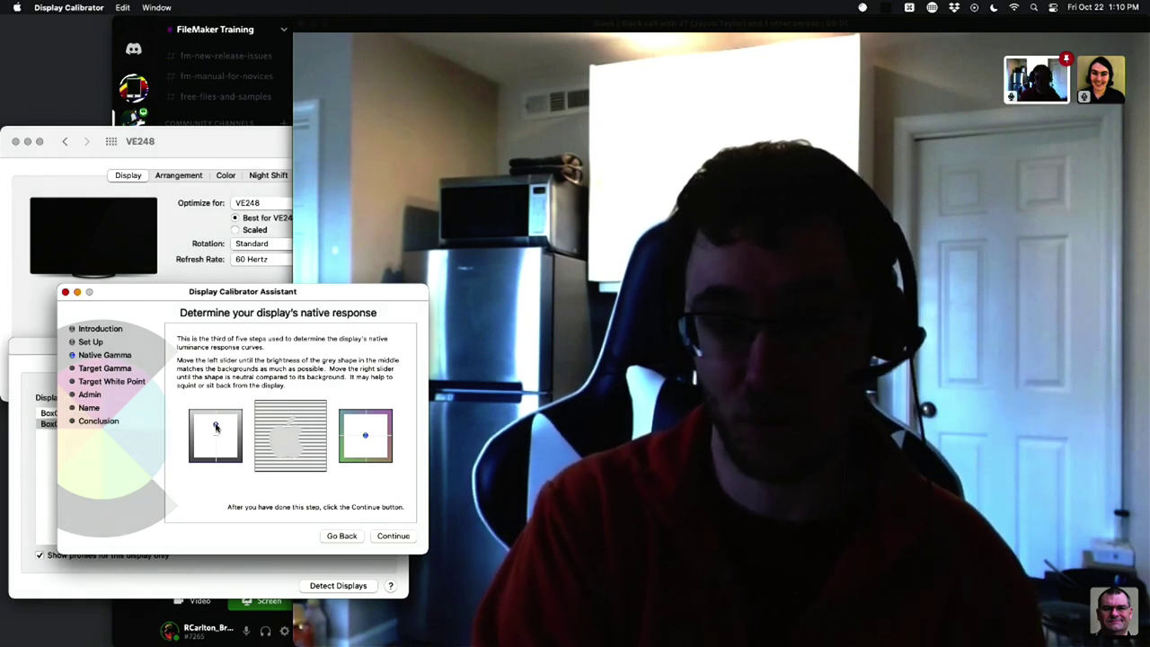
{"action": "left_click", "coordinate": [393, 537]}
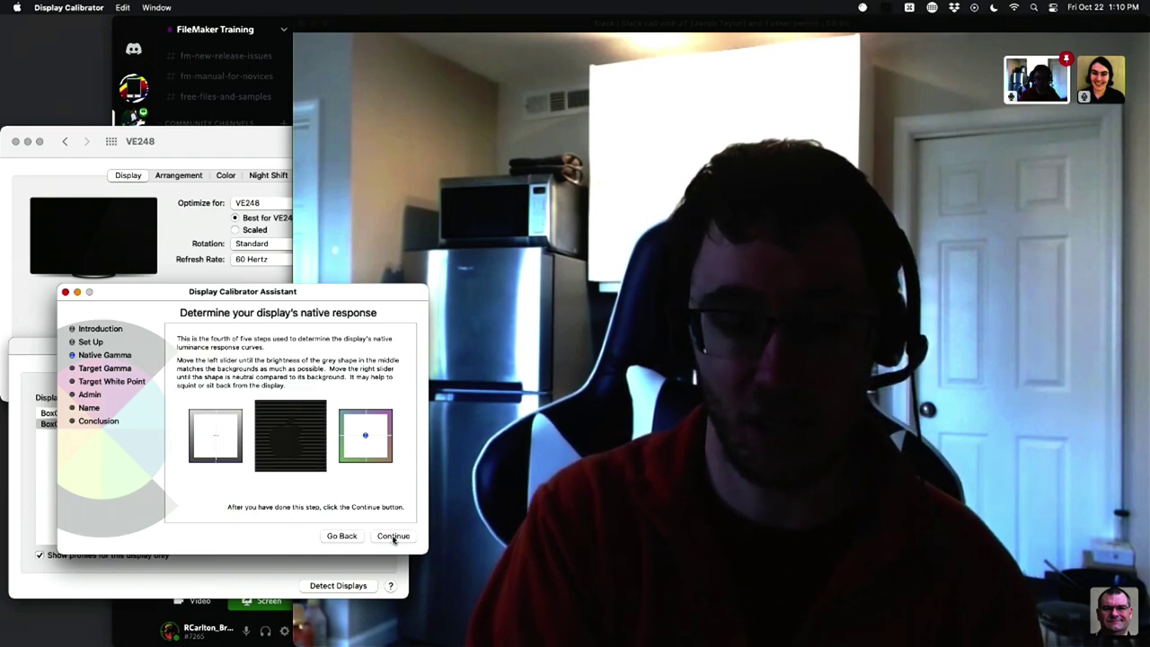
{"action": "left_click", "coordinate": [216, 442]}
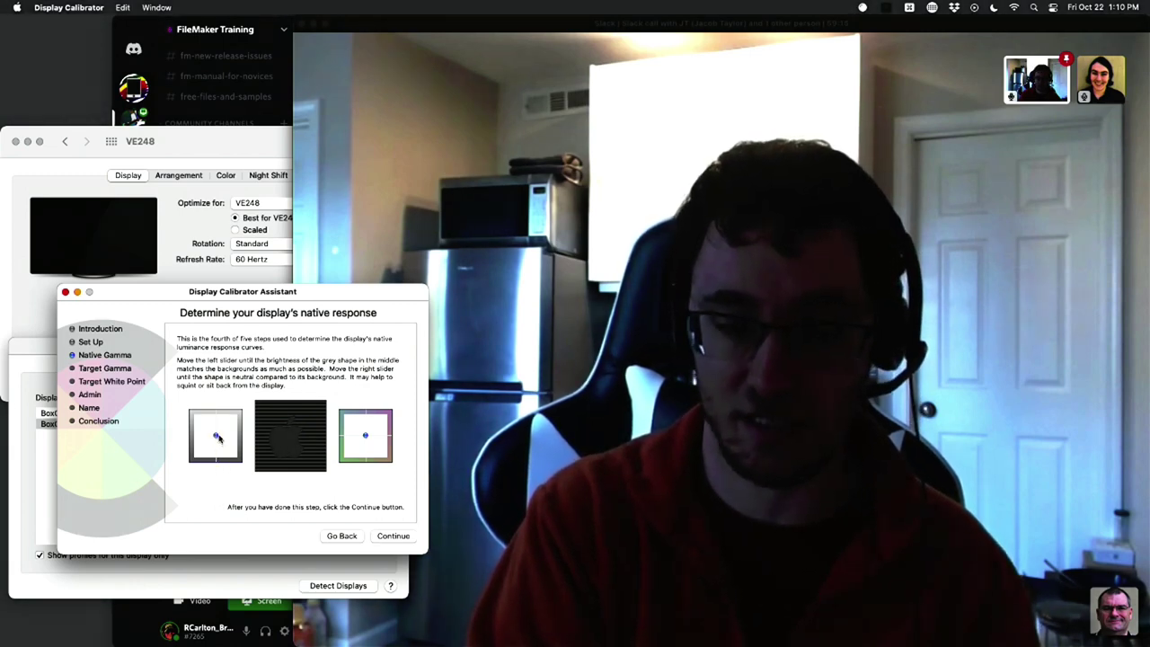
{"action": "left_click", "coordinate": [379, 541]}
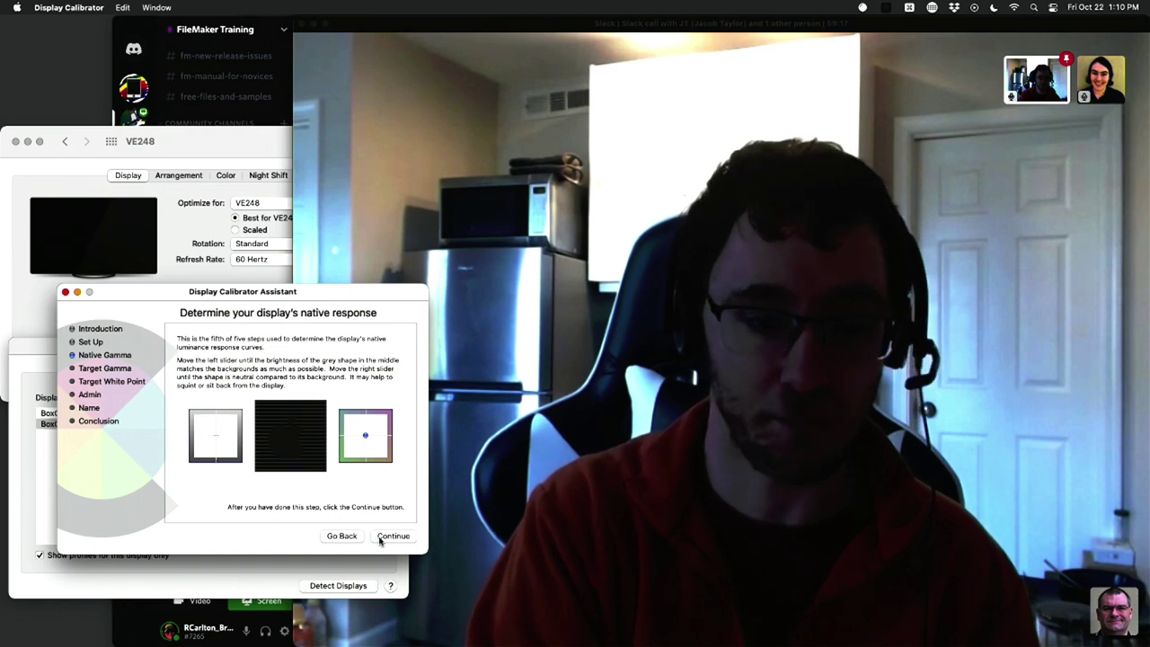
Step: Proceed to the target gamma selection and lower the gamma to about 1.613
{"action": "left_click", "coordinate": [379, 539]}
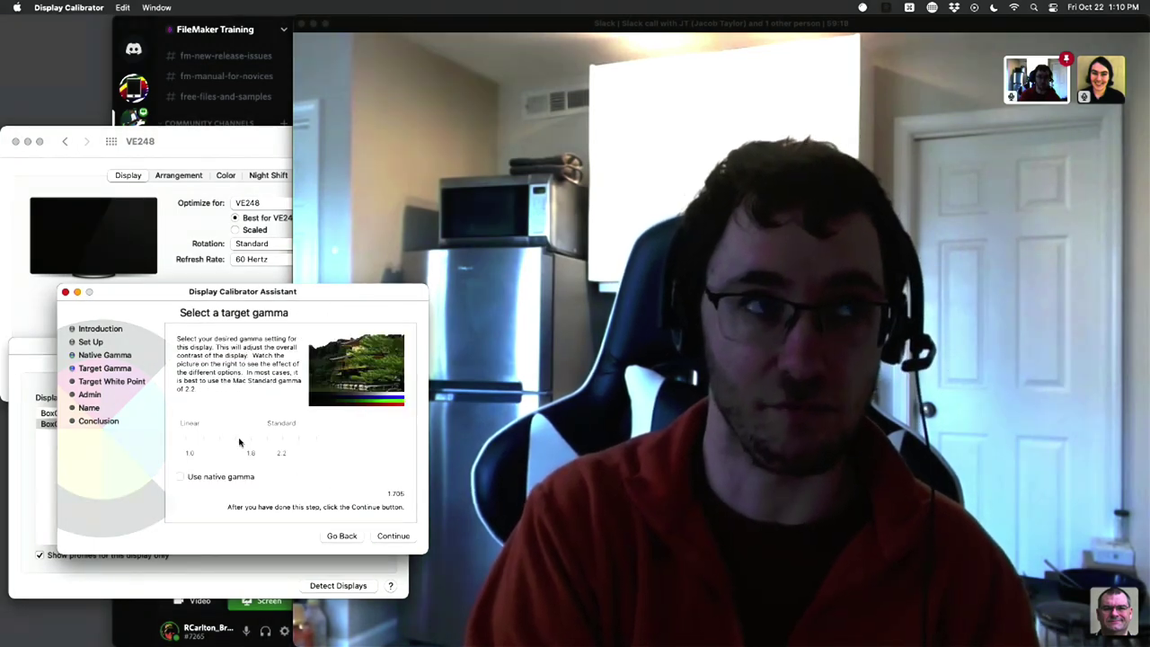
{"action": "left_click_drag", "start_coordinate": [241, 443], "coordinate": [236, 442]}
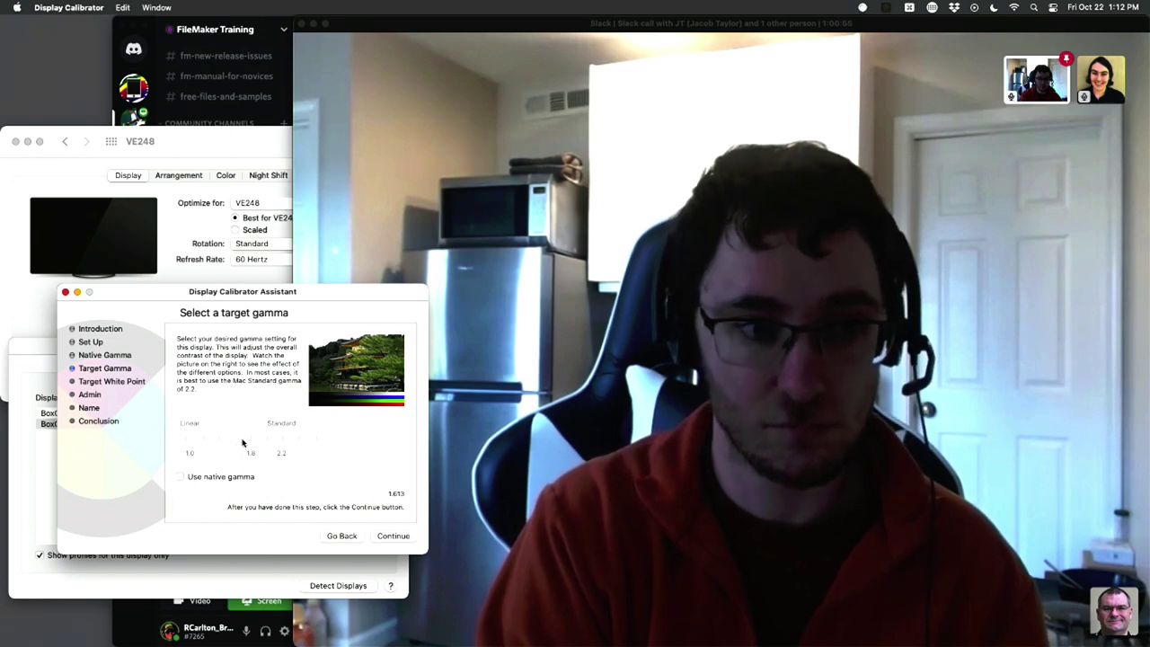
Step: Go back to the fifth native response stage, return to the target gamma selection and lower the gamma to about 1.537
{"action": "key", "text": "super+bracketleft"}
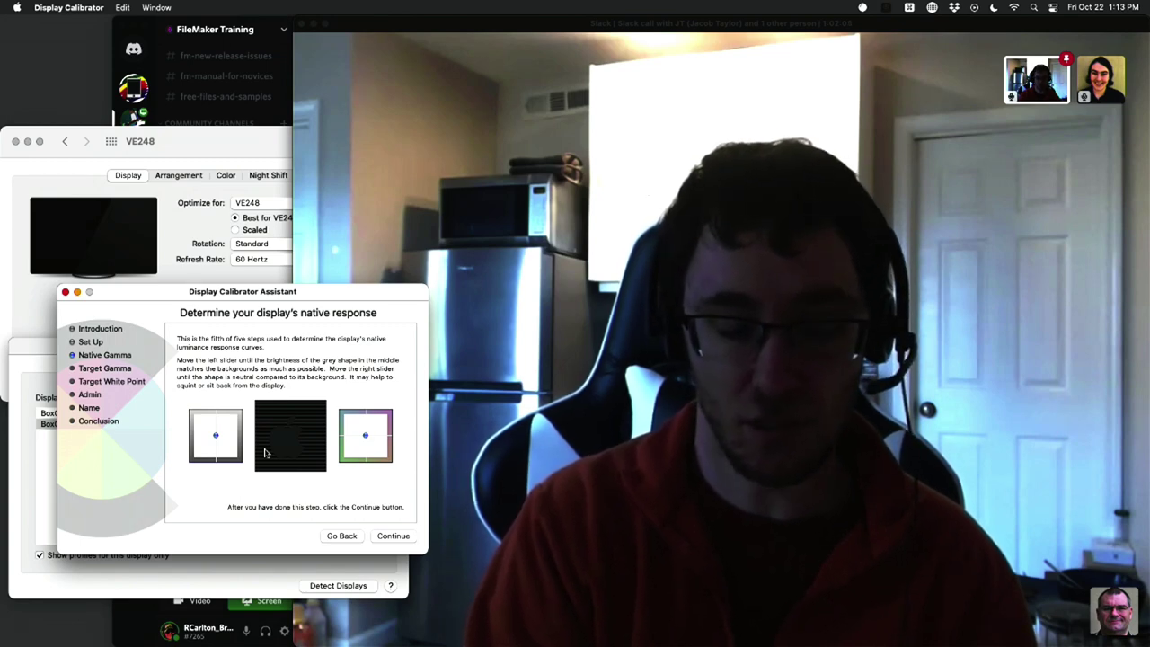
{"action": "left_click", "coordinate": [402, 538]}
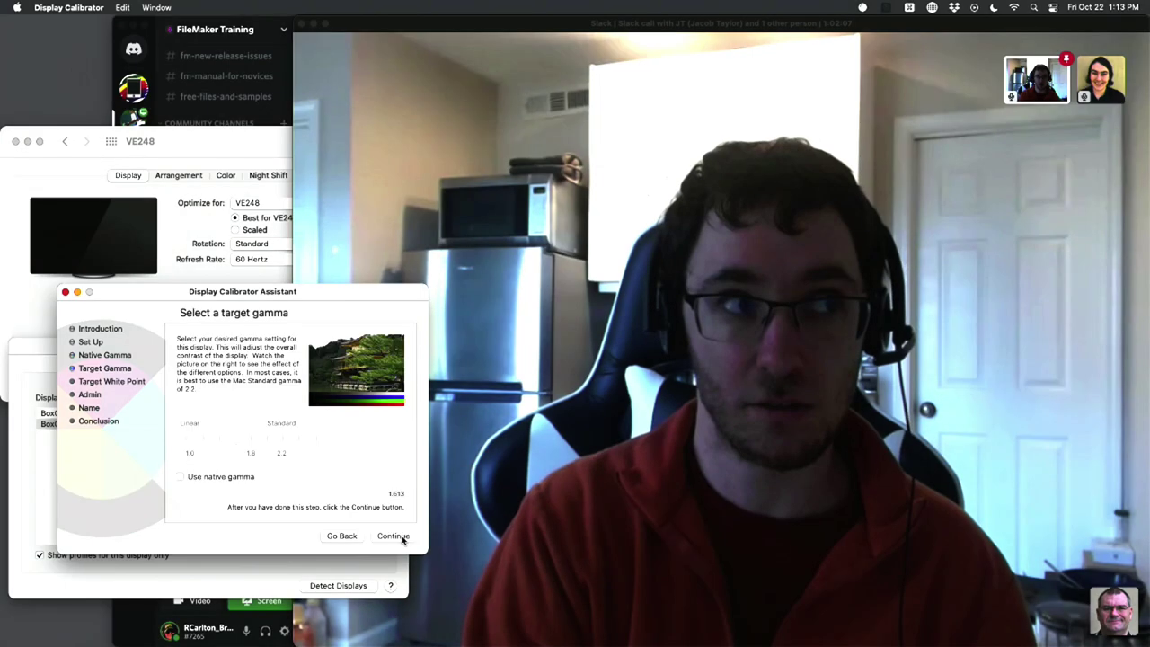
{"action": "left_click", "coordinate": [230, 441]}
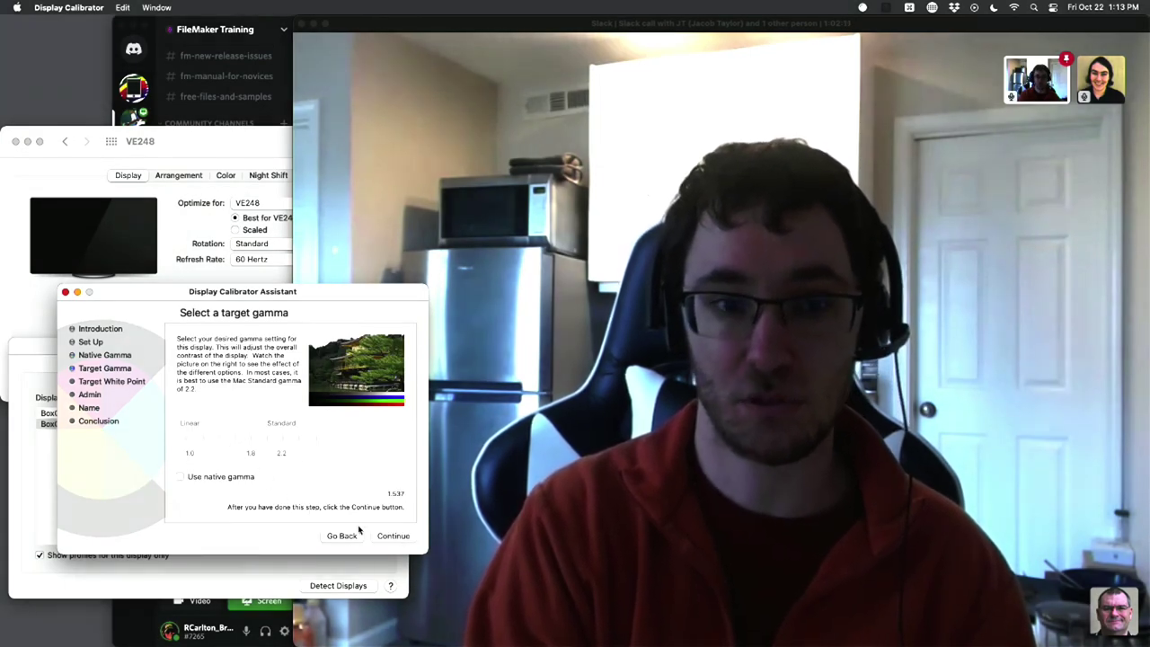
Step: Complete the calibration with the native white point and save the profile as BoxCast Calibrated
{"action": "left_click", "coordinate": [392, 536]}
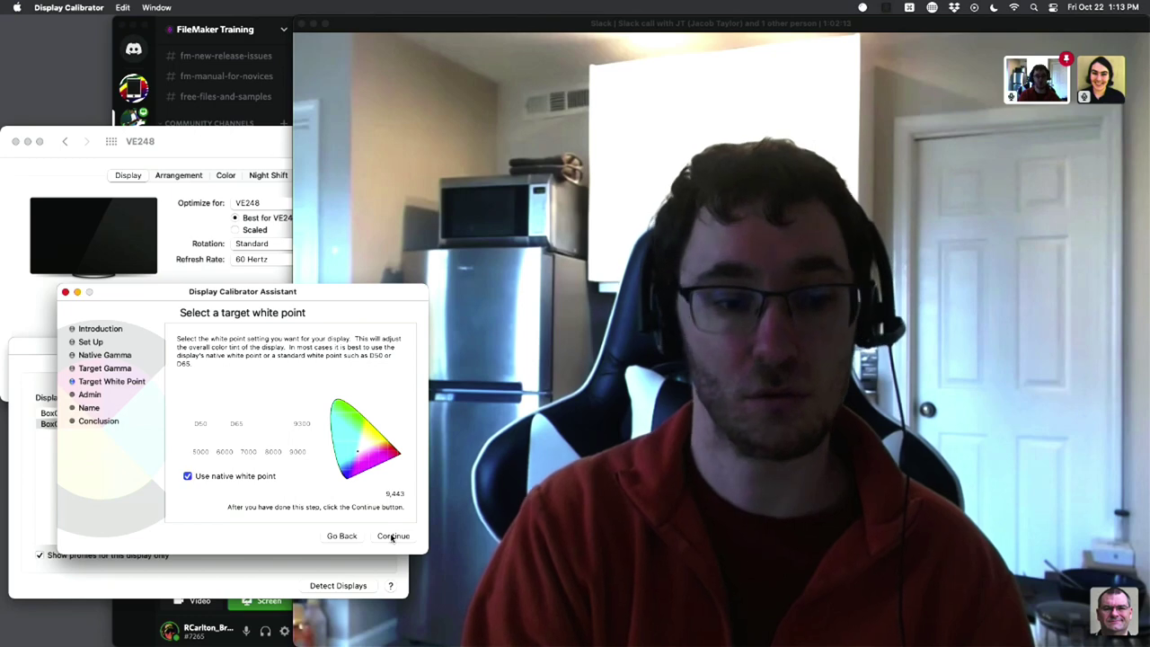
{"action": "left_click", "coordinate": [392, 536]}
{"action": "left_click", "coordinate": [391, 536]}
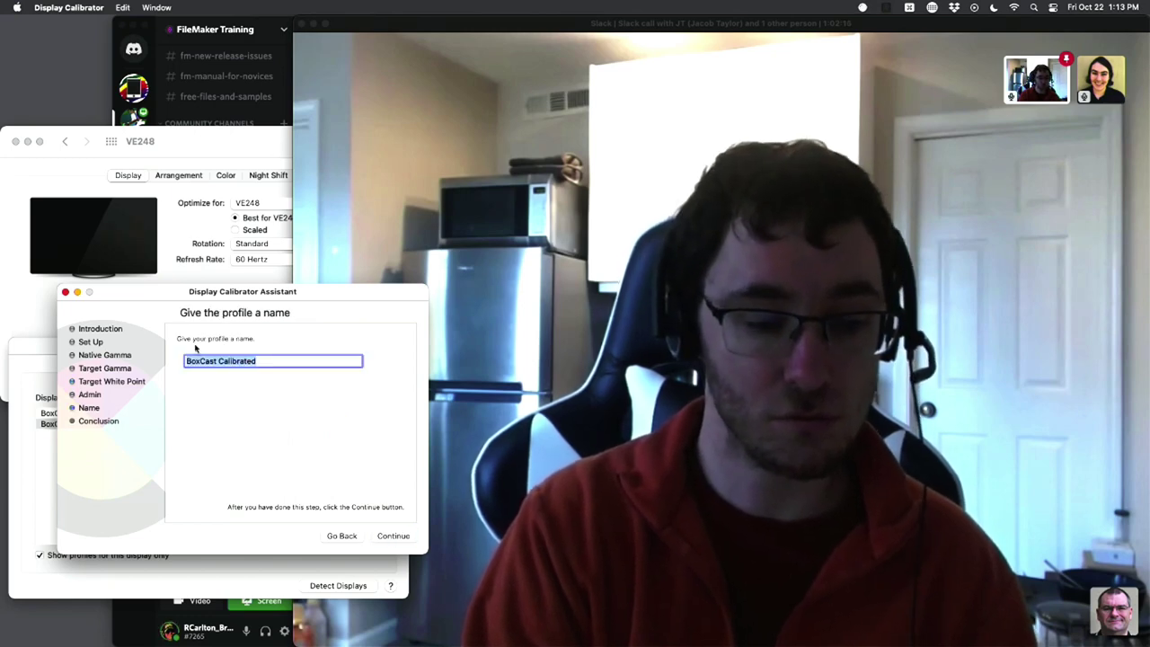
{"action": "left_click", "coordinate": [389, 537]}
{"action": "left_click", "coordinate": [395, 535]}
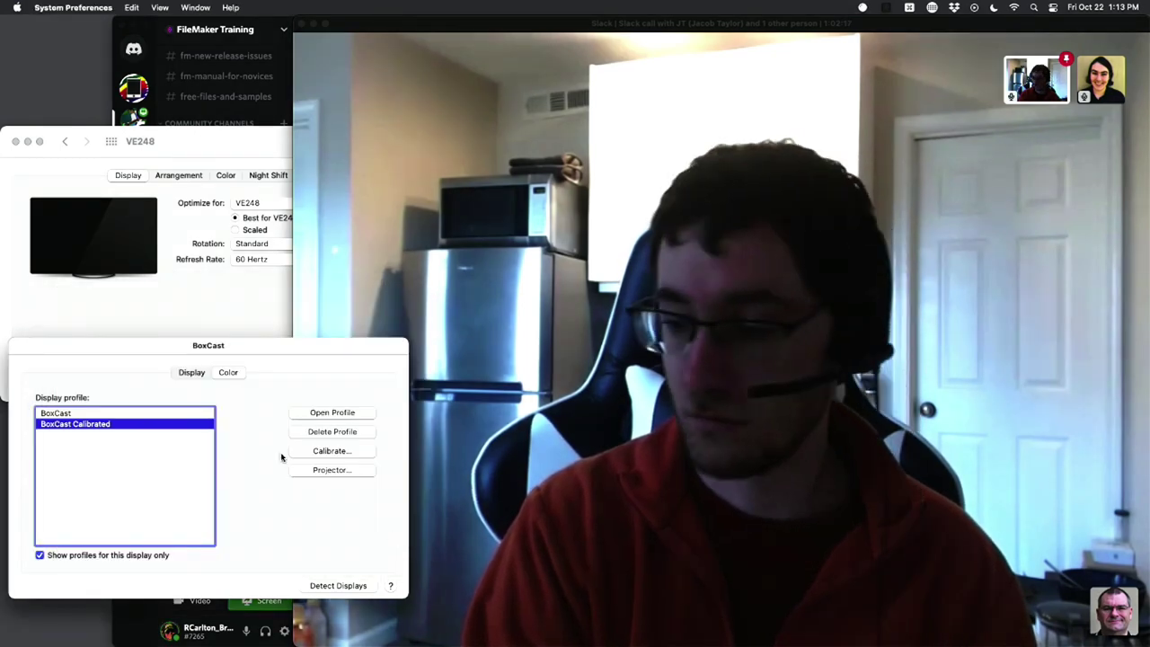
Step: Close the display settings windows and bring MirrorPro to the front
{"action": "left_click", "coordinate": [84, 307]}
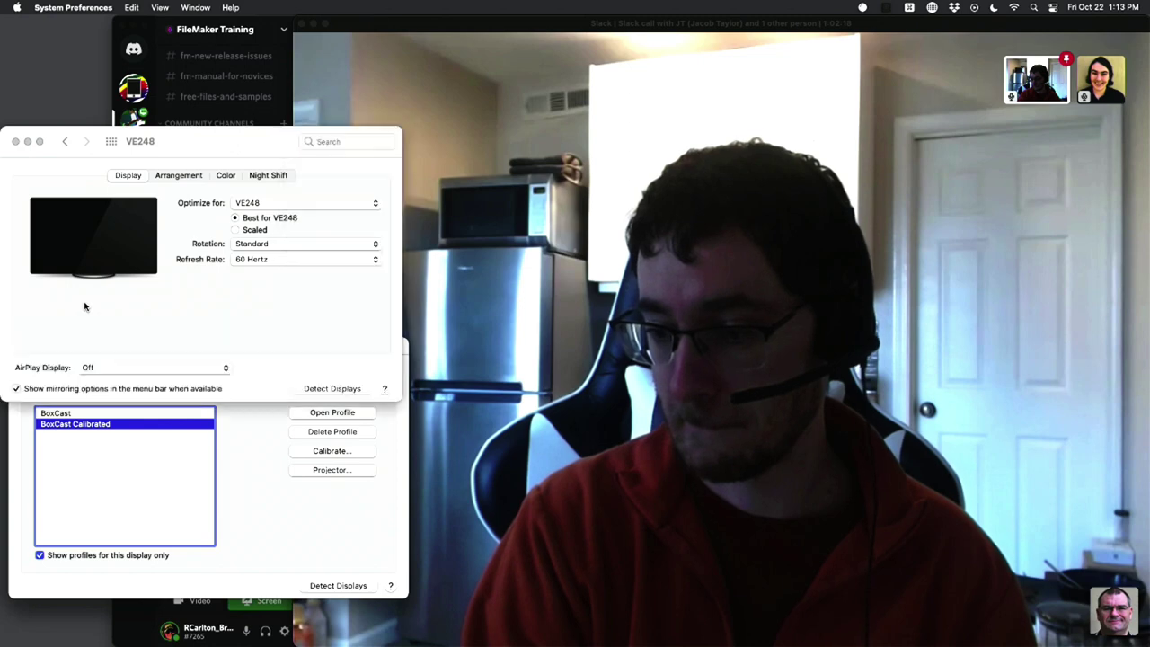
{"action": "left_click", "coordinate": [16, 141]}
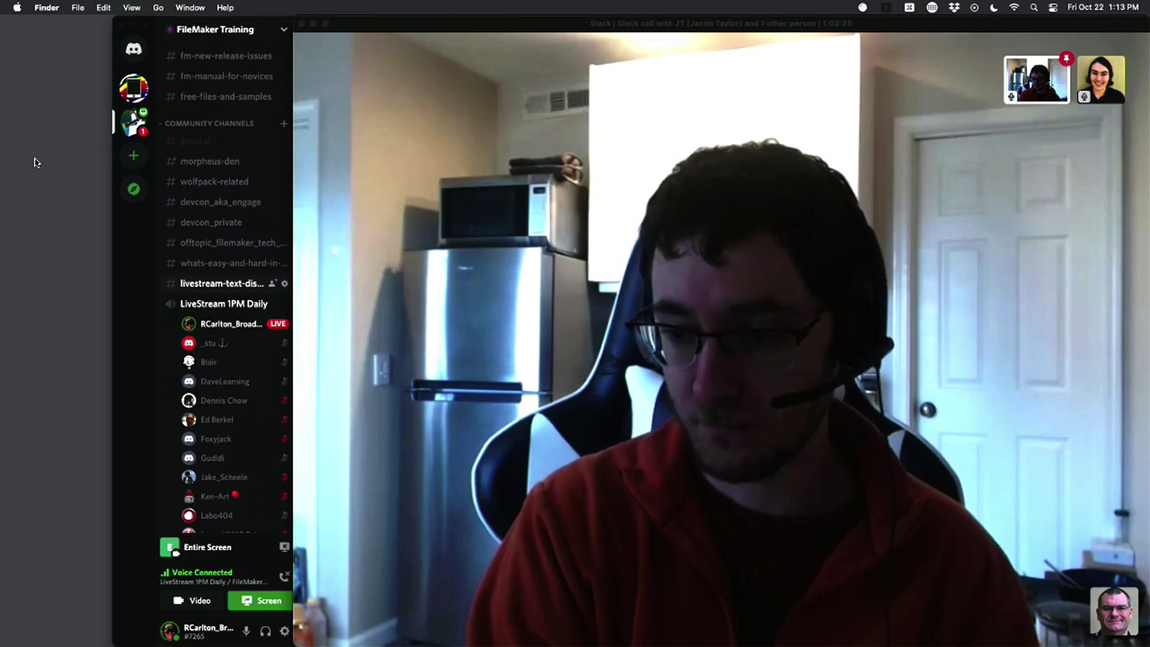
{"action": "key", "text": "super+Tab"}
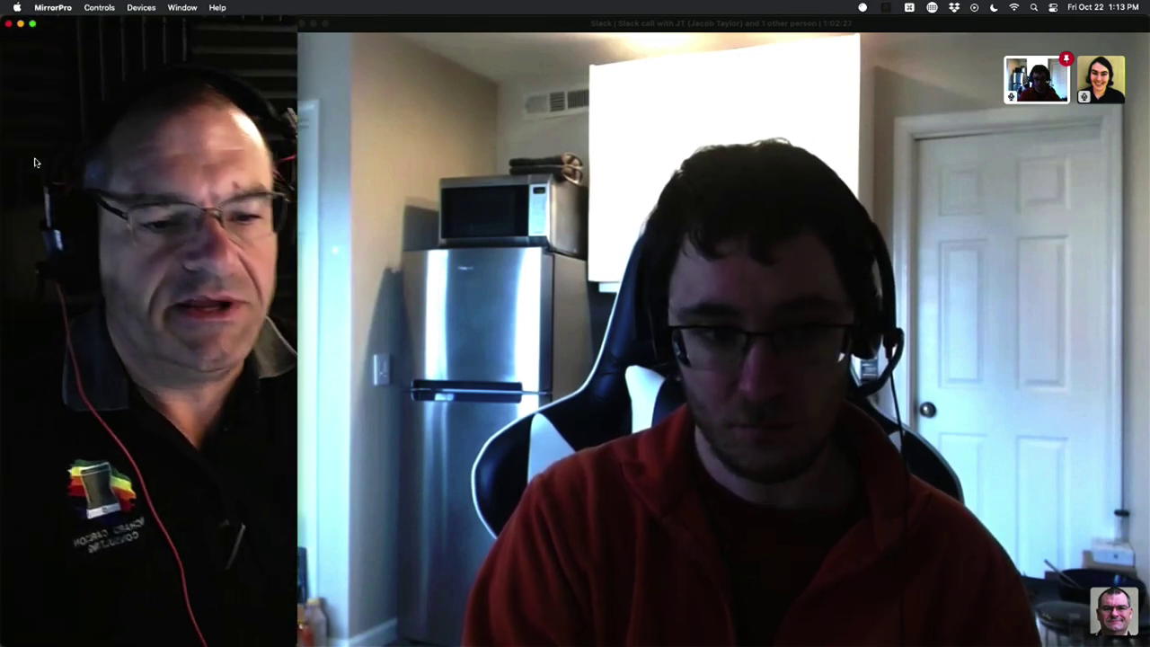
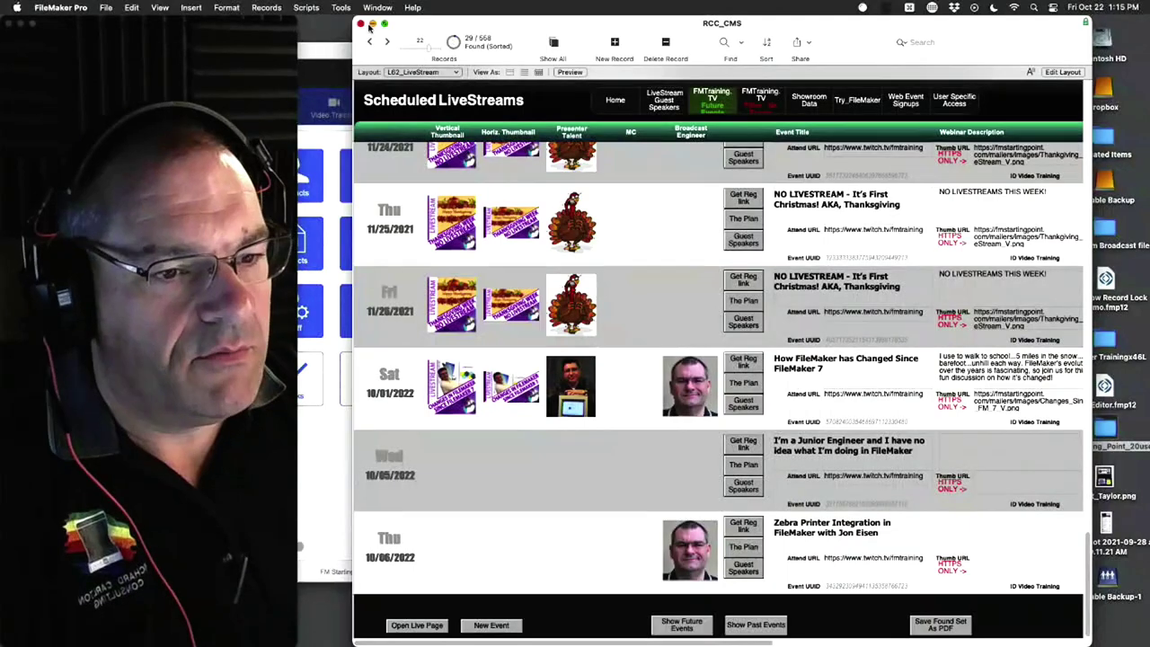
Step: Close the RCC_CMS window and show the contact's document slots in the Contacts module of FM_Starting_Point_20use
{"action": "left_click", "coordinate": [361, 23]}
{"action": "double_click", "coordinate": [615, 54]}
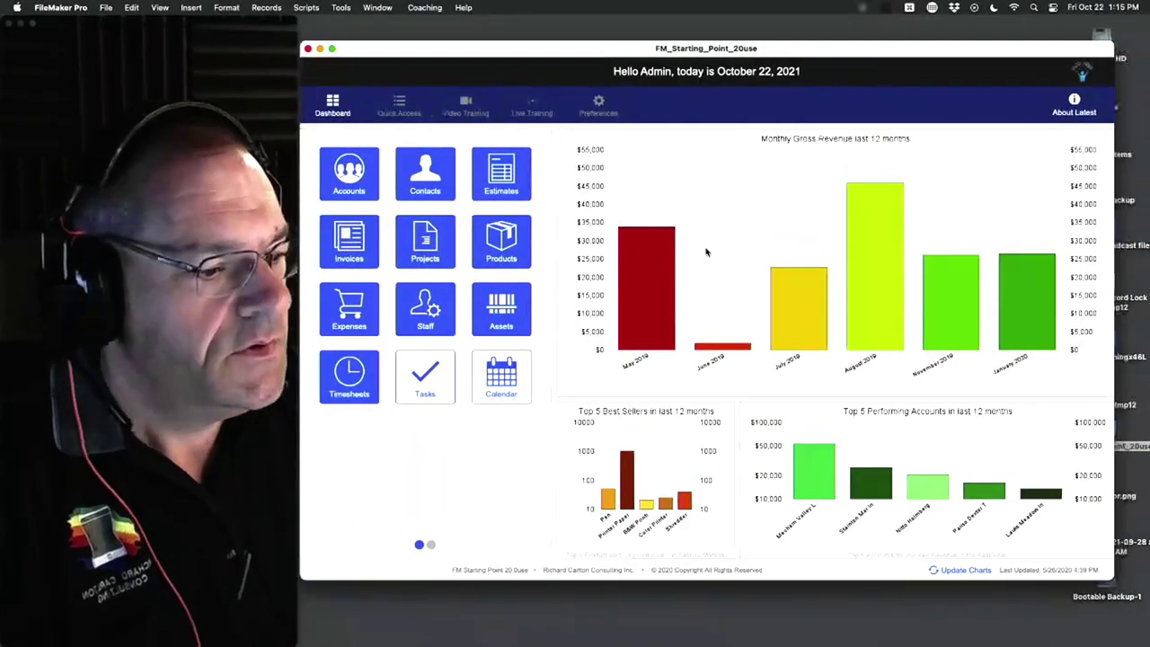
{"action": "left_click", "coordinate": [449, 189]}
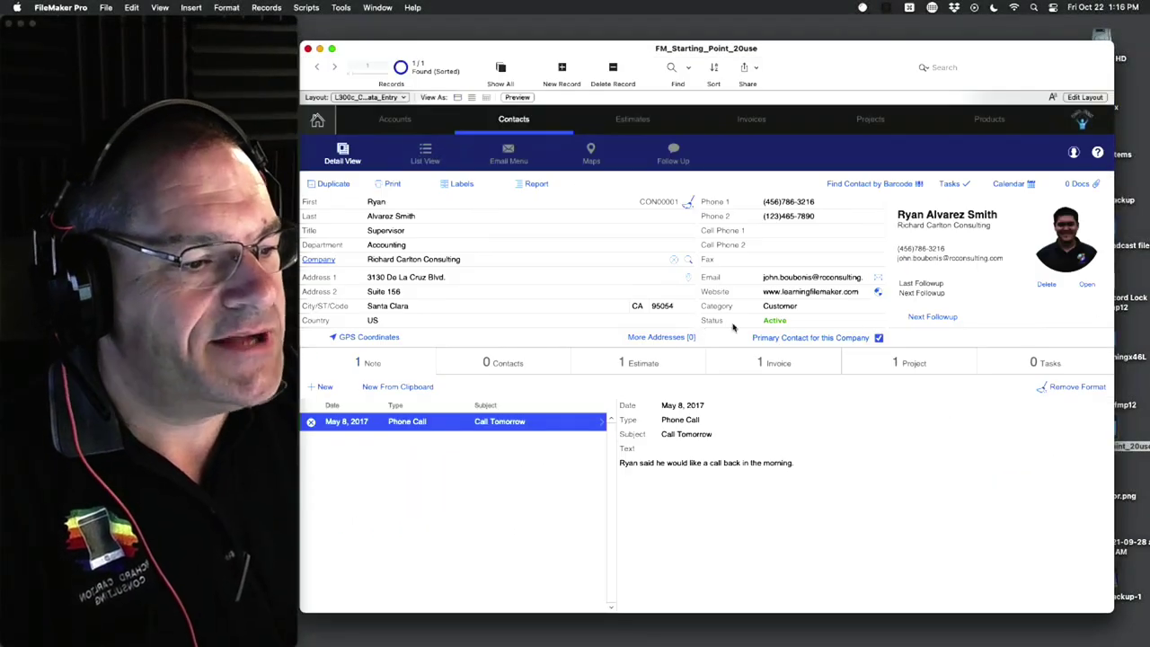
{"action": "left_click", "coordinate": [1078, 184]}
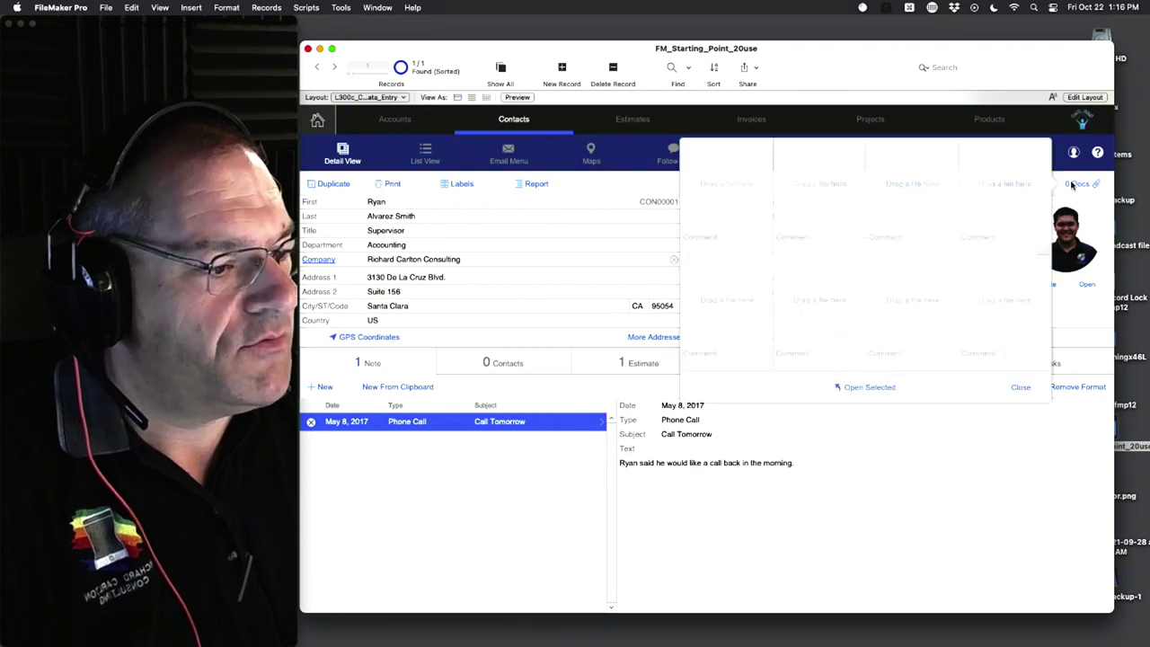
Step: Move the database window clear of the desktop icons and attach the agent badge PNG to the contact's first document slot
{"action": "double_click", "coordinate": [878, 50]}
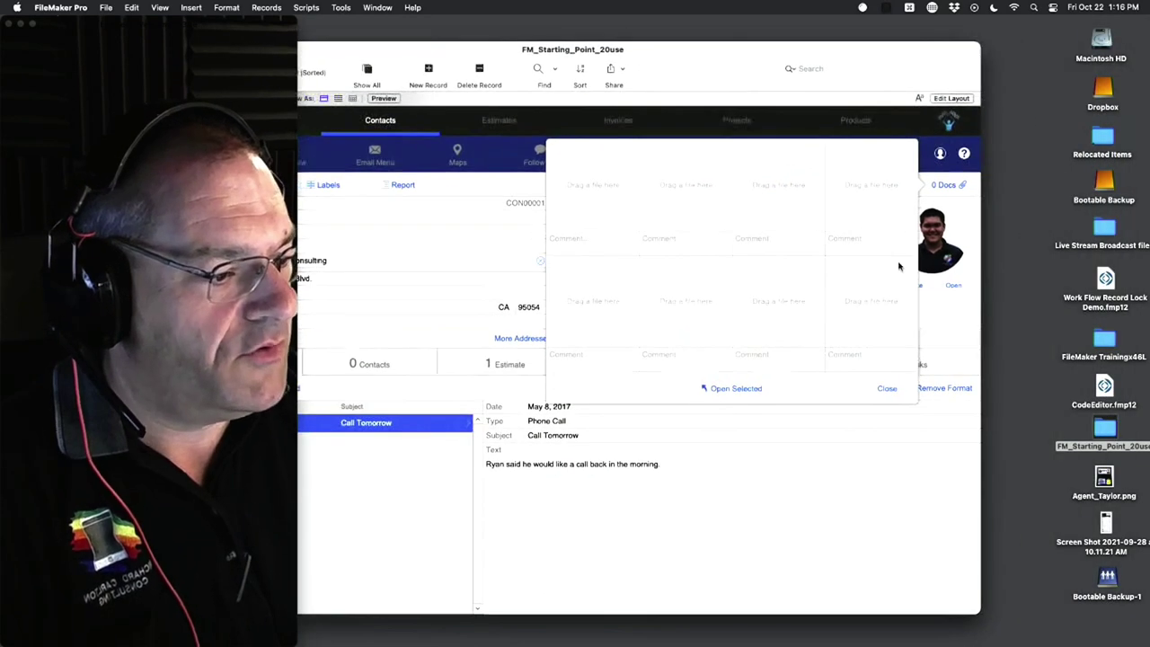
{"action": "left_click", "coordinate": [1103, 477]}
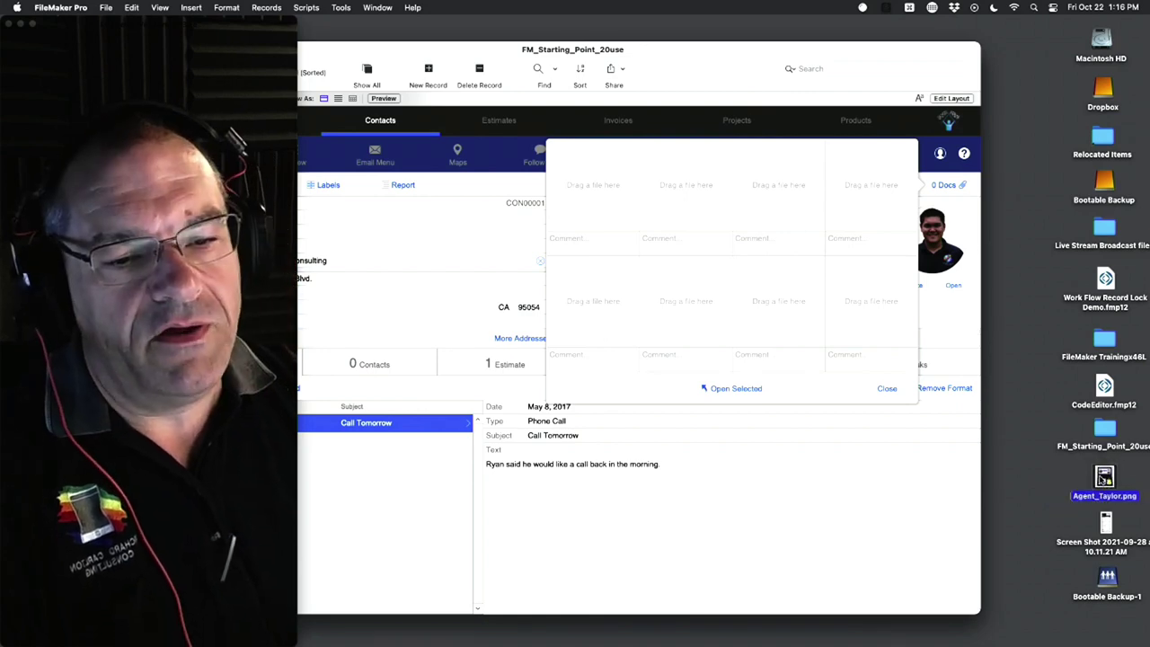
{"action": "left_click_drag", "start_coordinate": [1103, 477], "coordinate": [627, 226]}
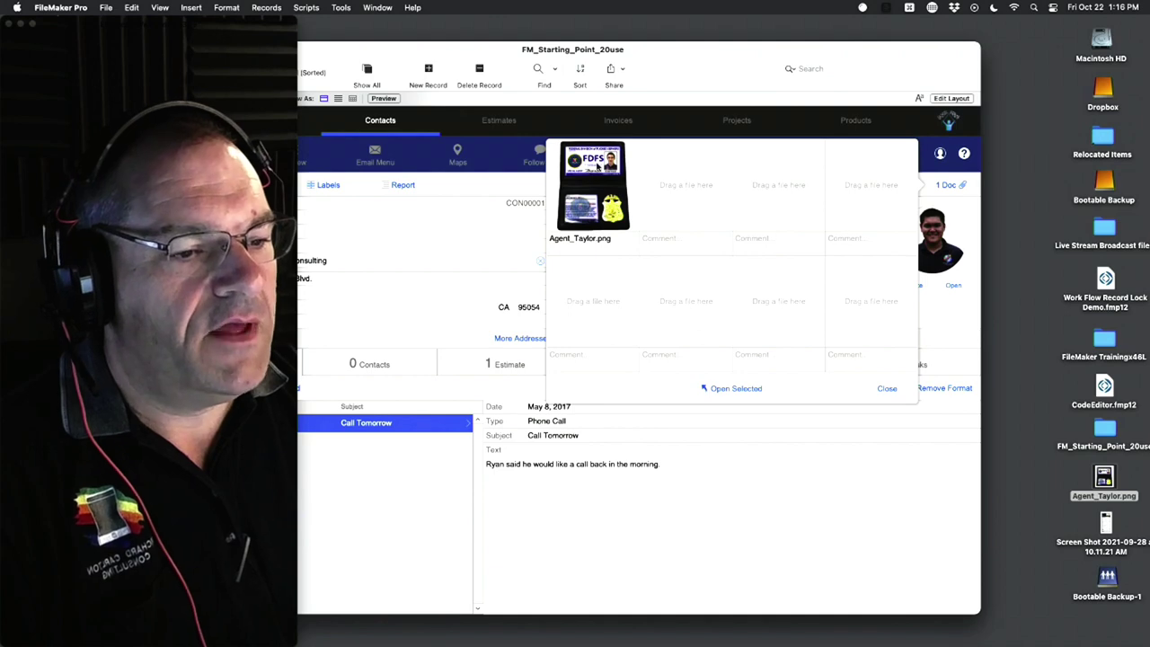
{"action": "left_click", "coordinate": [618, 242]}
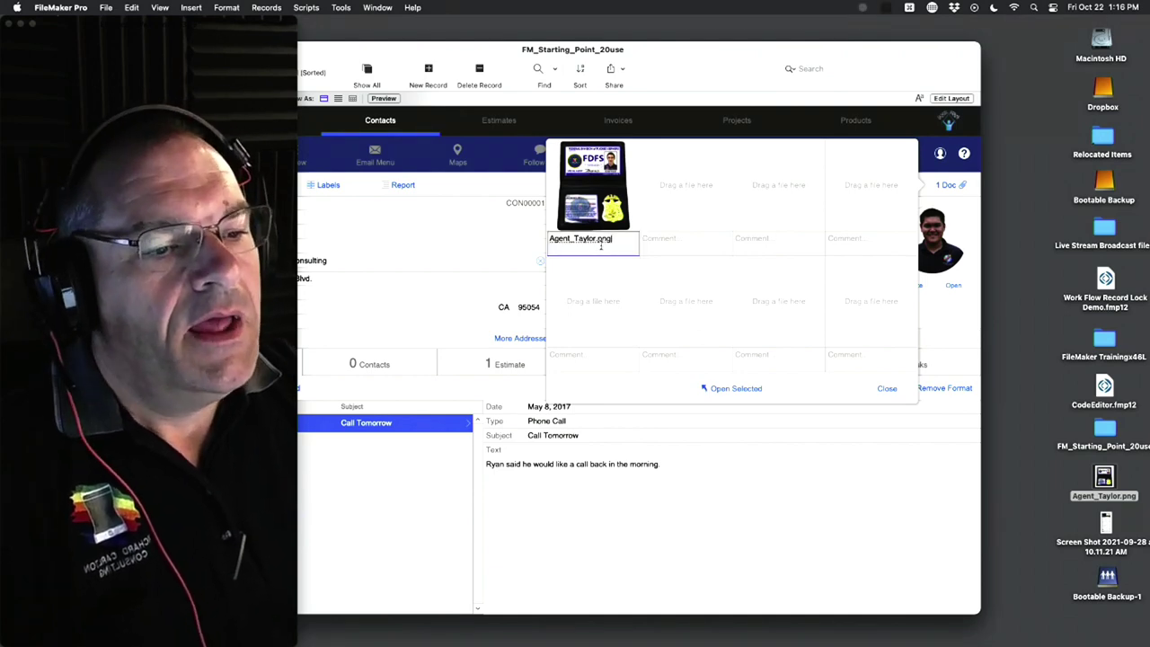
{"action": "left_click", "coordinate": [652, 387]}
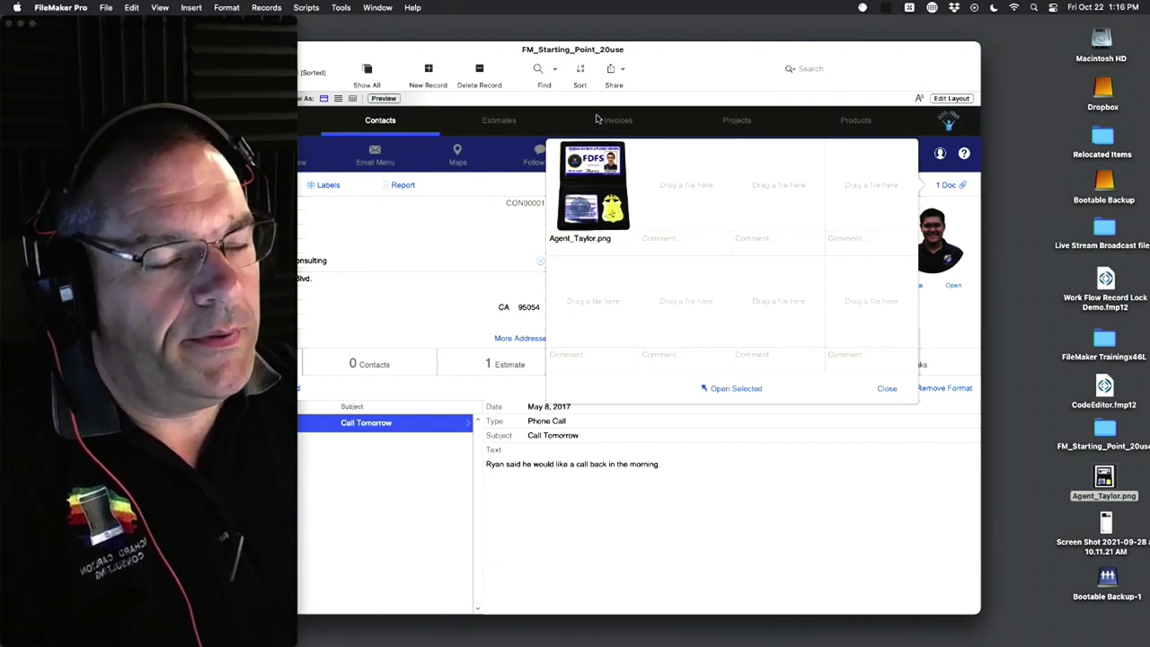
Step: Turn on the Script Debugger and arrange its window beside the contact's document slots
{"action": "left_click", "coordinate": [340, 8]}
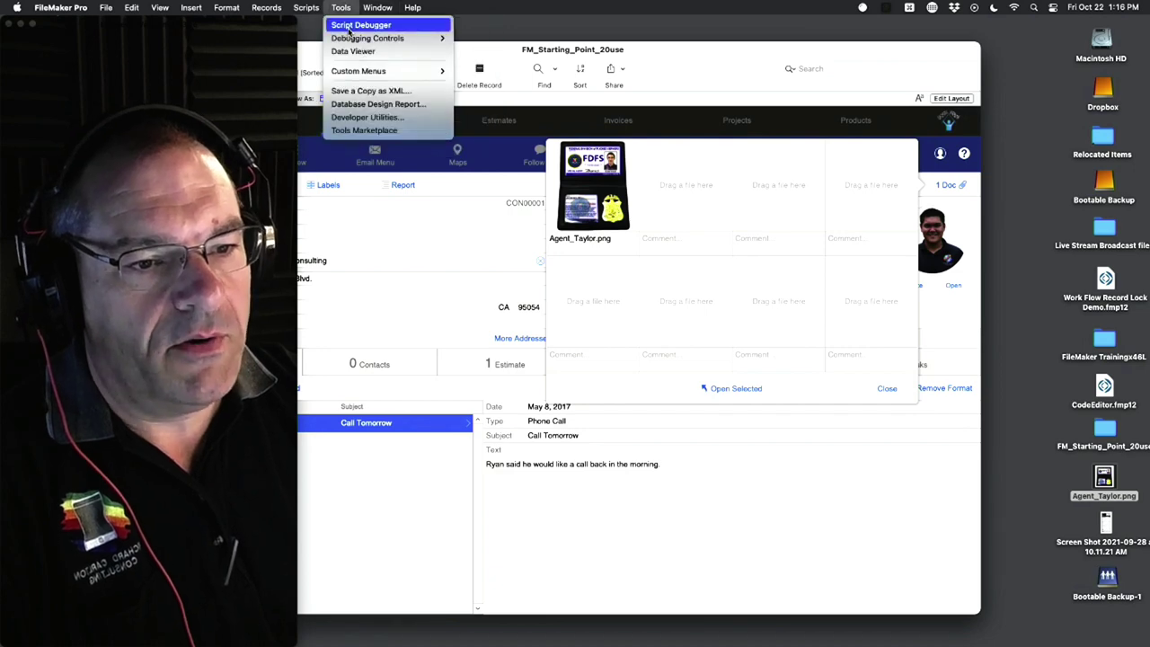
{"action": "left_click", "coordinate": [348, 27]}
{"action": "left_click_drag", "start_coordinate": [882, 27], "coordinate": [995, 179]}
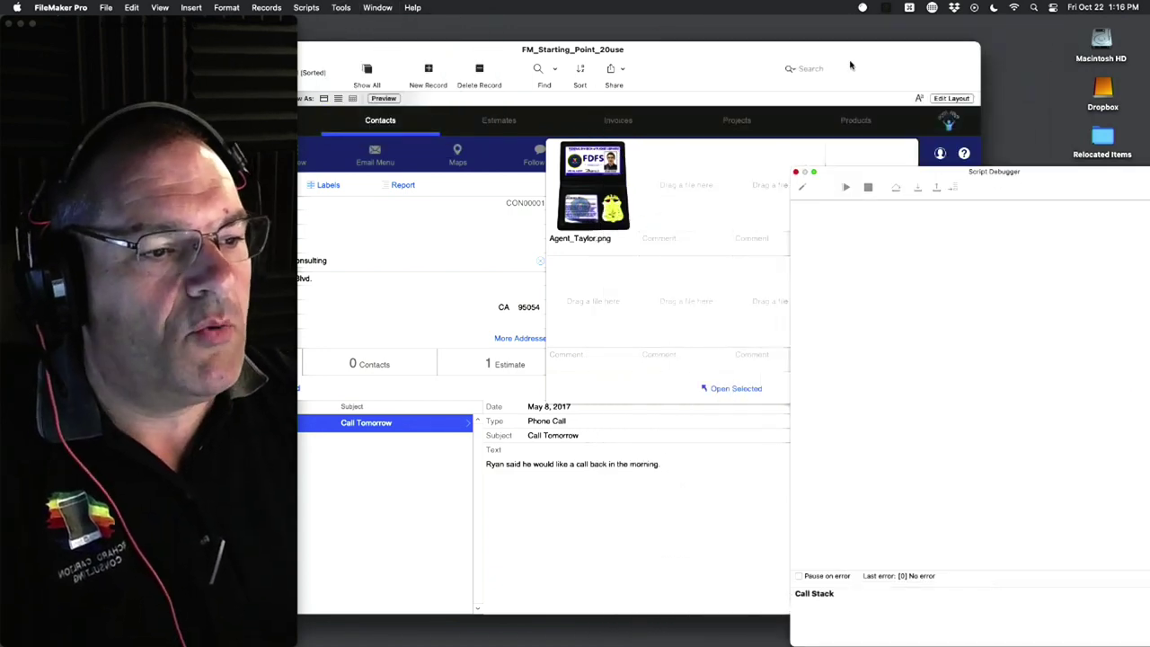
{"action": "left_click_drag", "start_coordinate": [727, 74], "coordinate": [625, 63]}
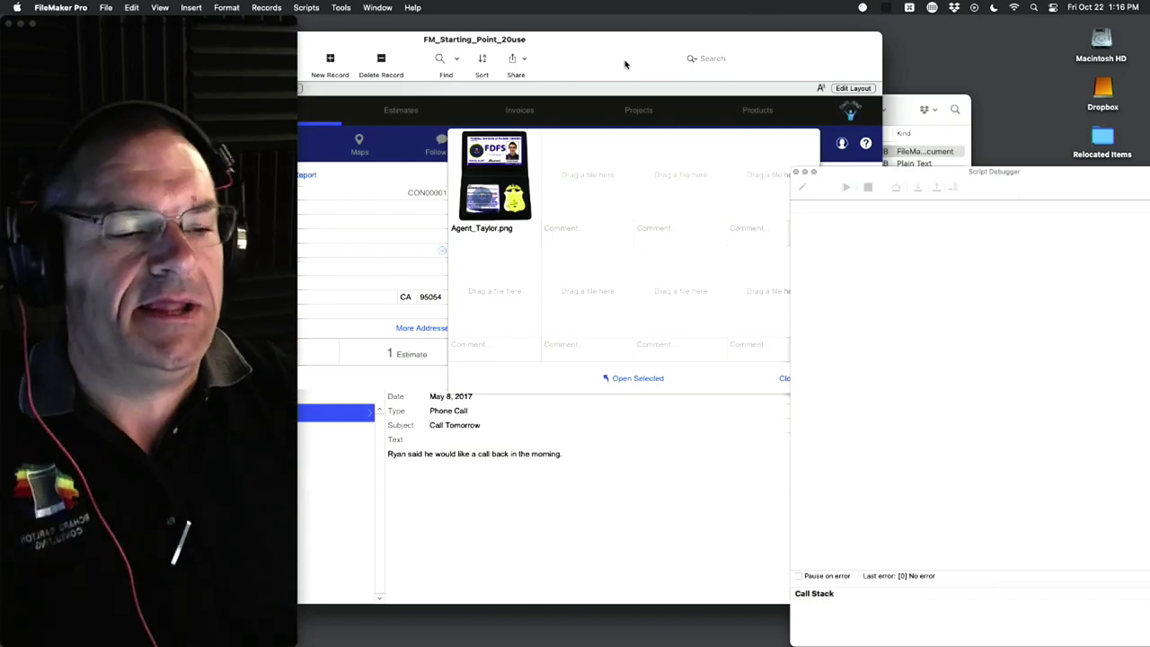
{"action": "left_click_drag", "start_coordinate": [759, 47], "coordinate": [676, 40]}
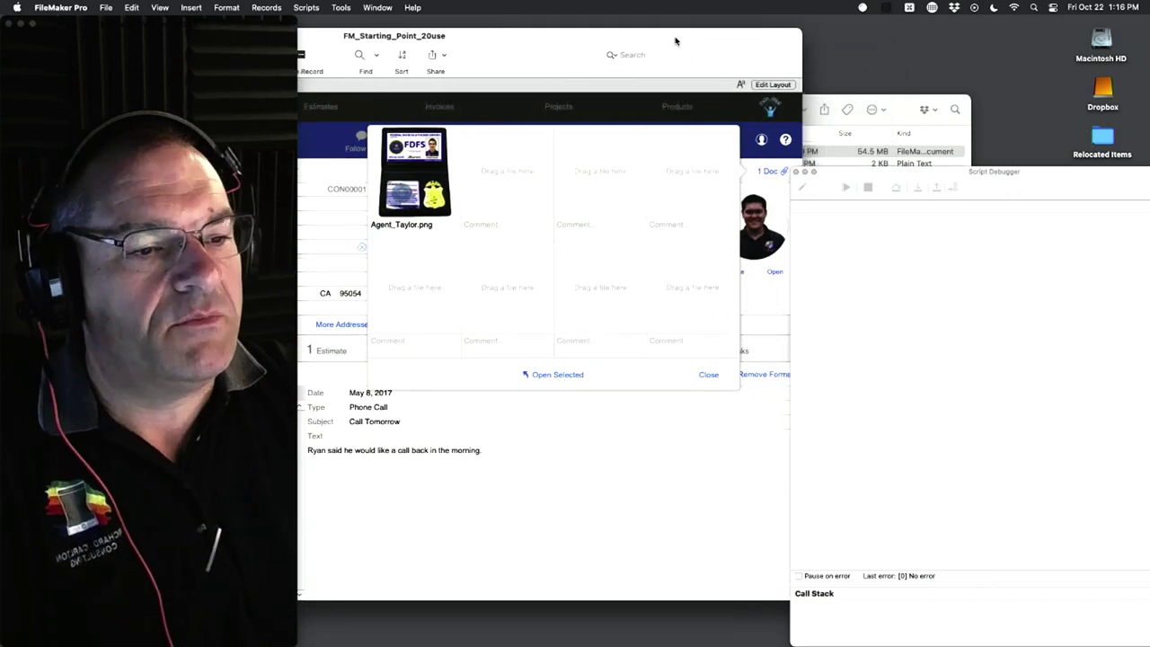
{"action": "left_click_drag", "start_coordinate": [884, 181], "coordinate": [845, 108]}
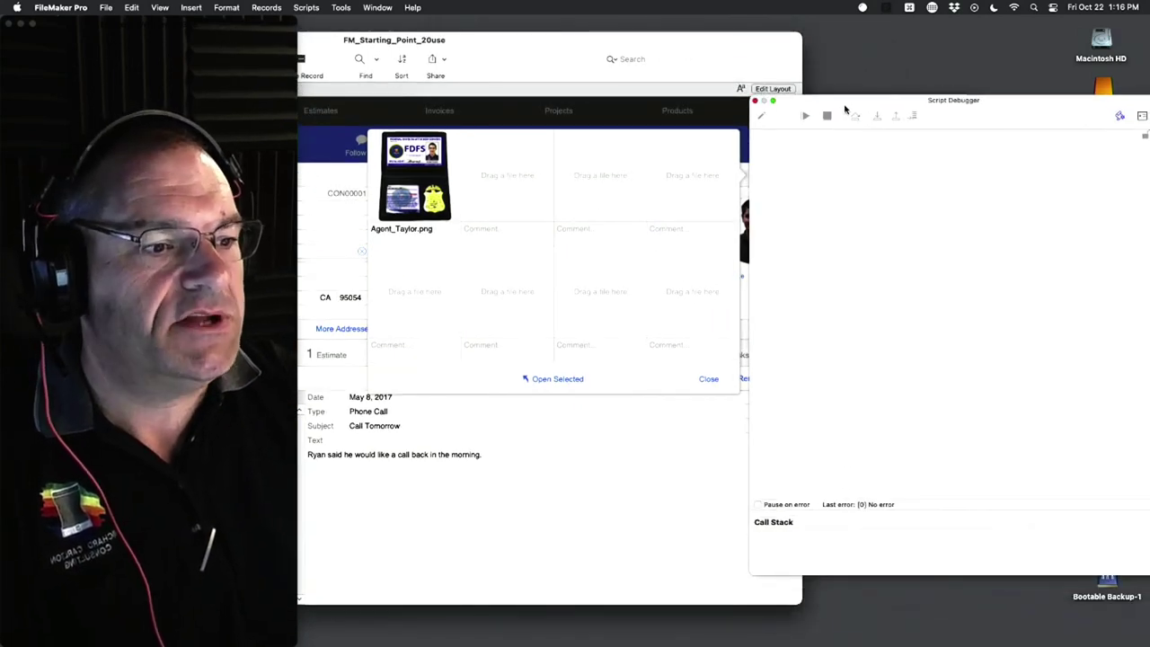
Step: Start opening the attached badge image under the Script Debugger and bring the debugger window fully into view
{"action": "left_click", "coordinate": [444, 217]}
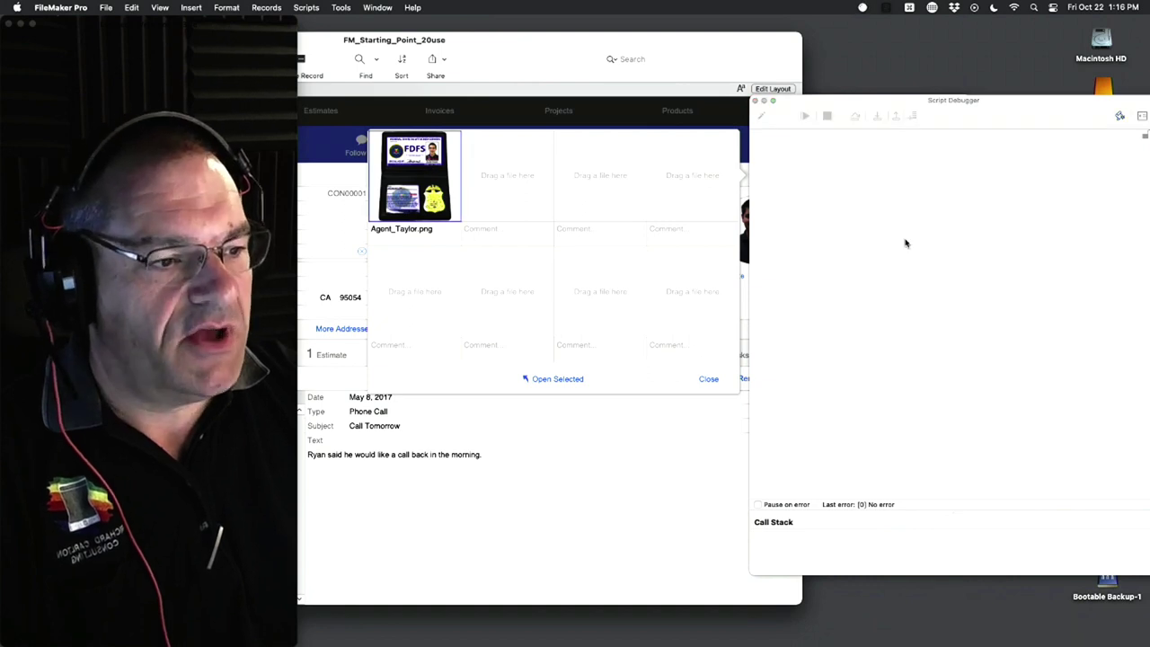
{"action": "left_click", "coordinate": [557, 379]}
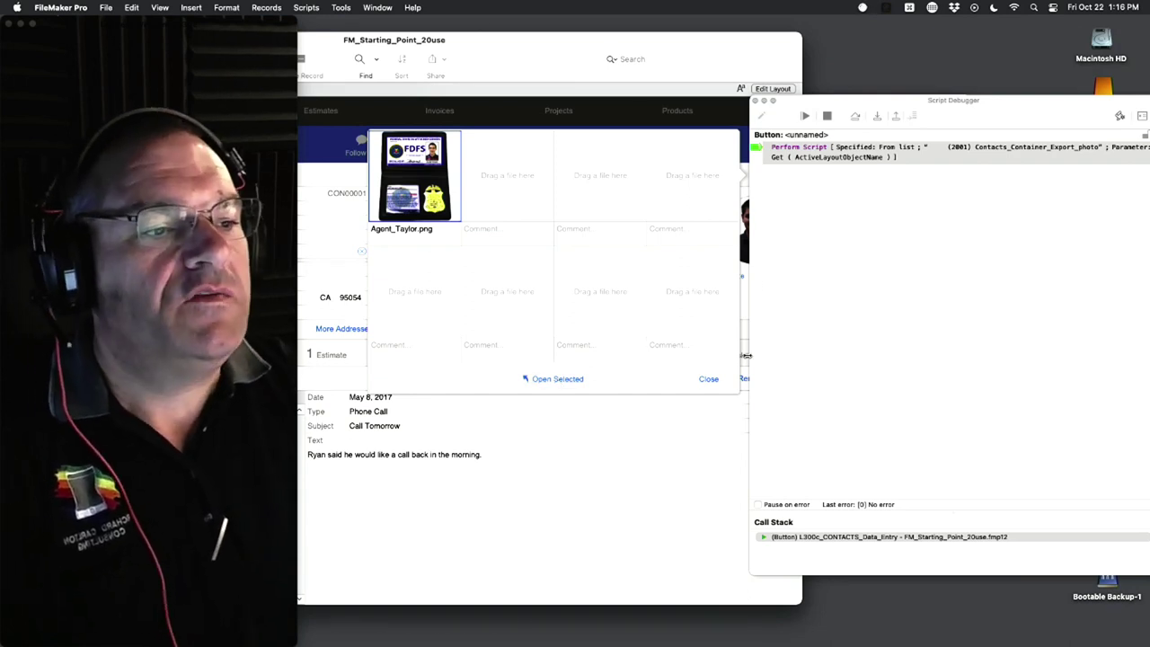
{"action": "left_click_drag", "start_coordinate": [985, 110], "coordinate": [937, 107]}
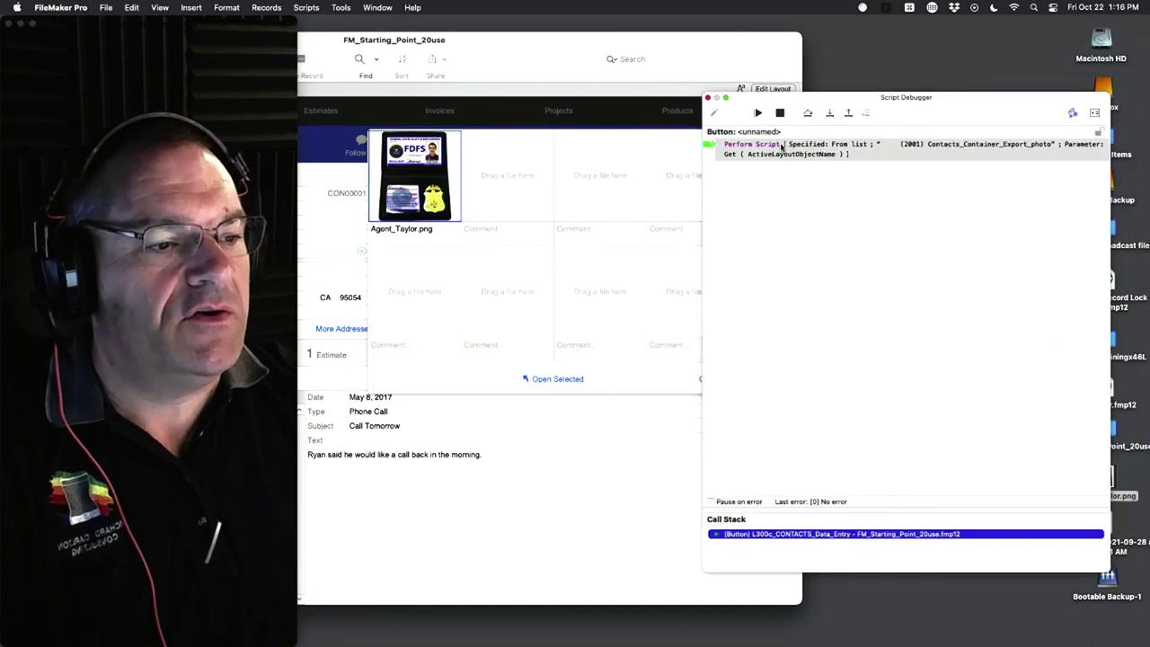
{"action": "mouse_move", "coordinate": [869, 93]}
{"action": "left_mouse_down"}
{"action": "mouse_move", "coordinate": [822, 99]}
{"action": "mouse_move", "coordinate": [853, 108]}
{"action": "left_mouse_up"}
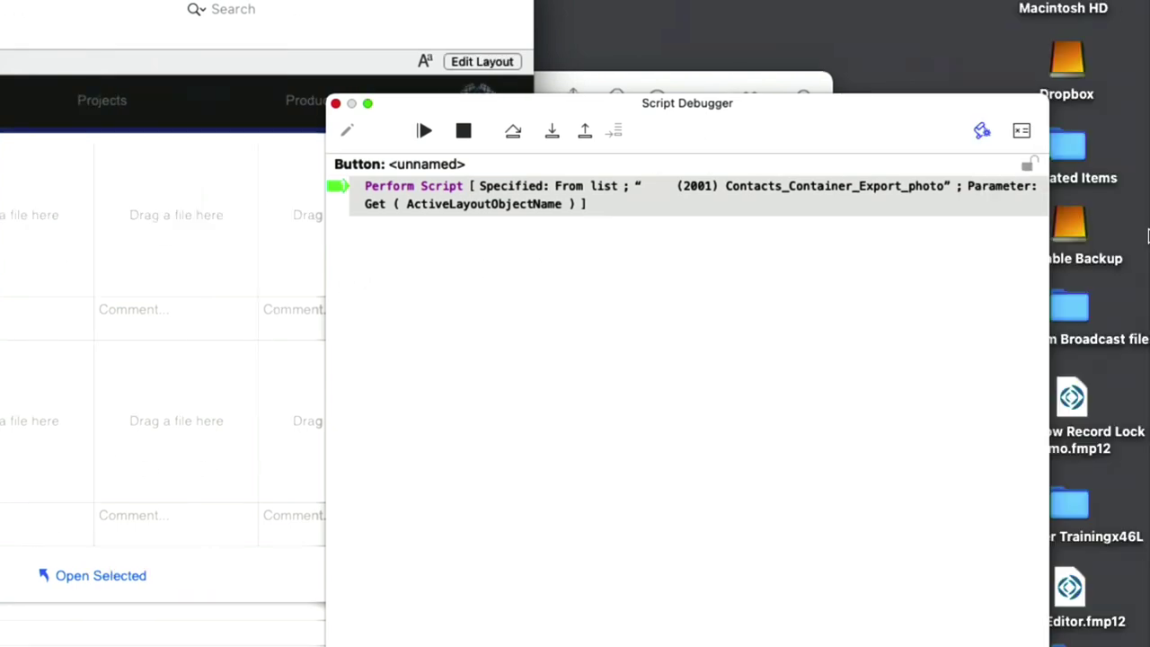
Step: Step into the Contacts_Container_Export_photo script and advance past the contact photo condition to the End If on line 16
{"action": "left_click", "coordinate": [552, 132]}
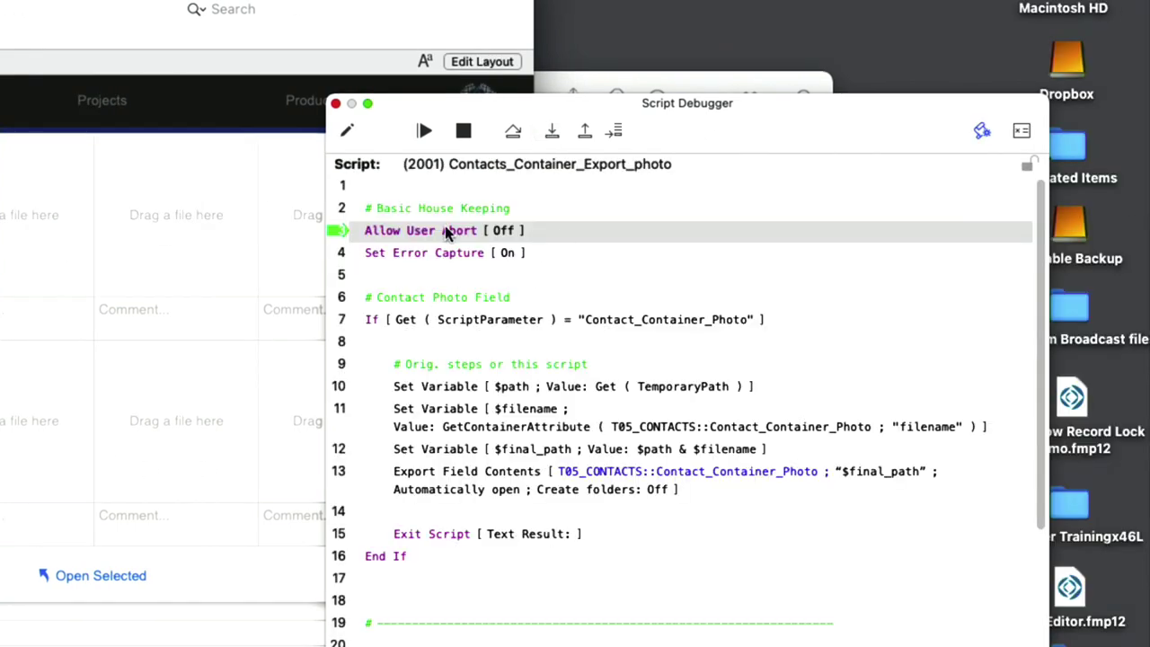
{"action": "left_click", "coordinate": [551, 133]}
{"action": "left_click", "coordinate": [552, 133]}
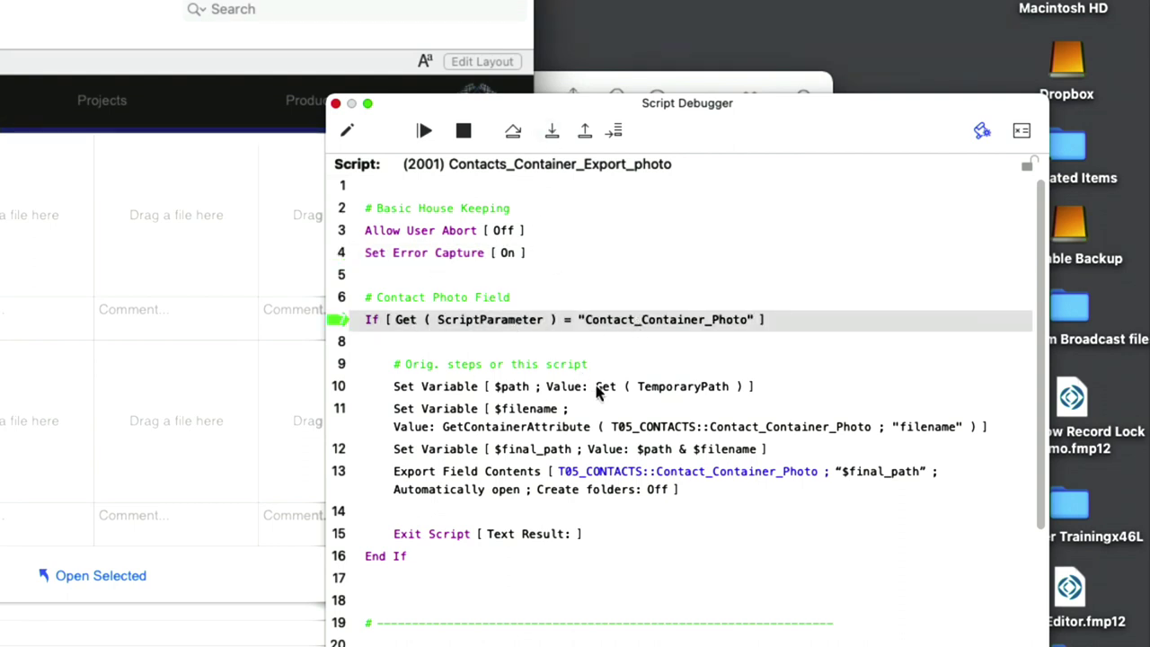
{"action": "left_click", "coordinate": [548, 137]}
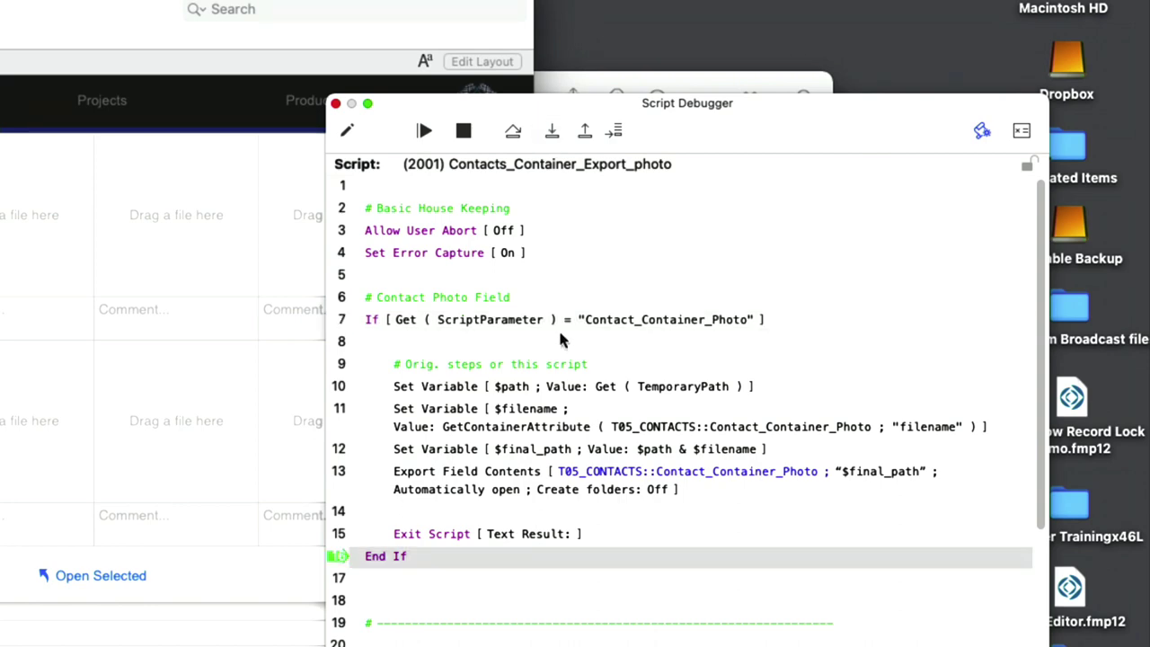
{"action": "scroll", "coordinate": [560, 386], "scroll_direction": "down", "scroll_amount": 5}
{"action": "scroll", "coordinate": [560, 385], "scroll_direction": "up", "scroll_amount": 5}
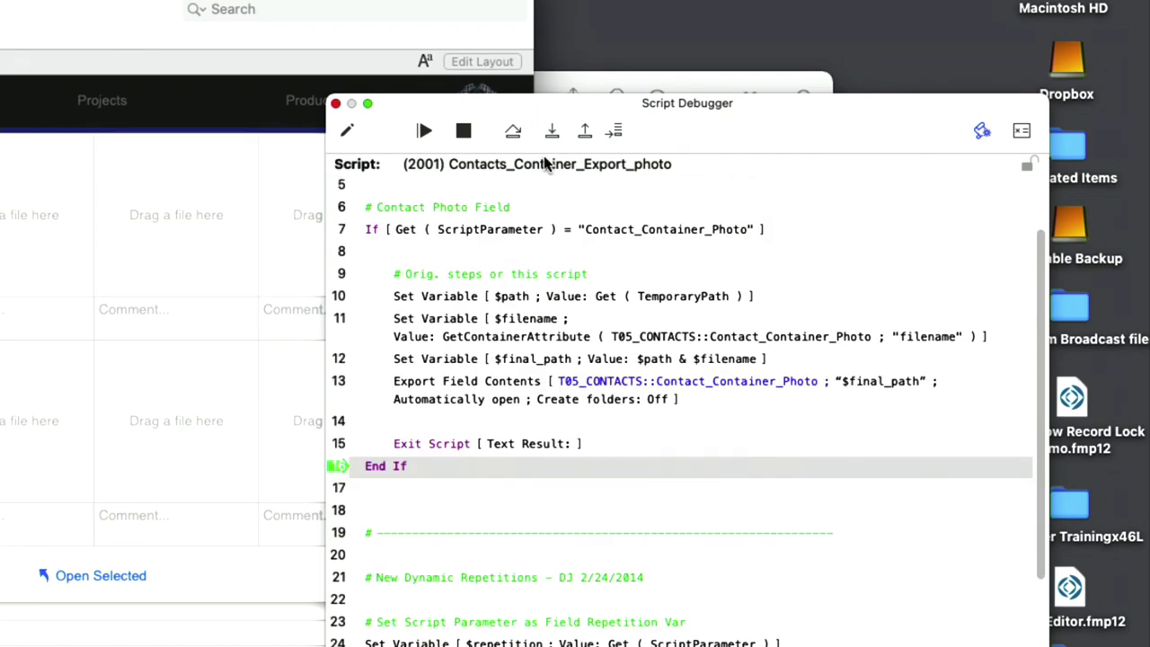
Step: Step through the $repetition assignment and its empty check to the $path variable on line 30
{"action": "left_click", "coordinate": [551, 130]}
{"action": "scroll", "coordinate": [643, 399], "scroll_direction": "down", "scroll_amount": 5}
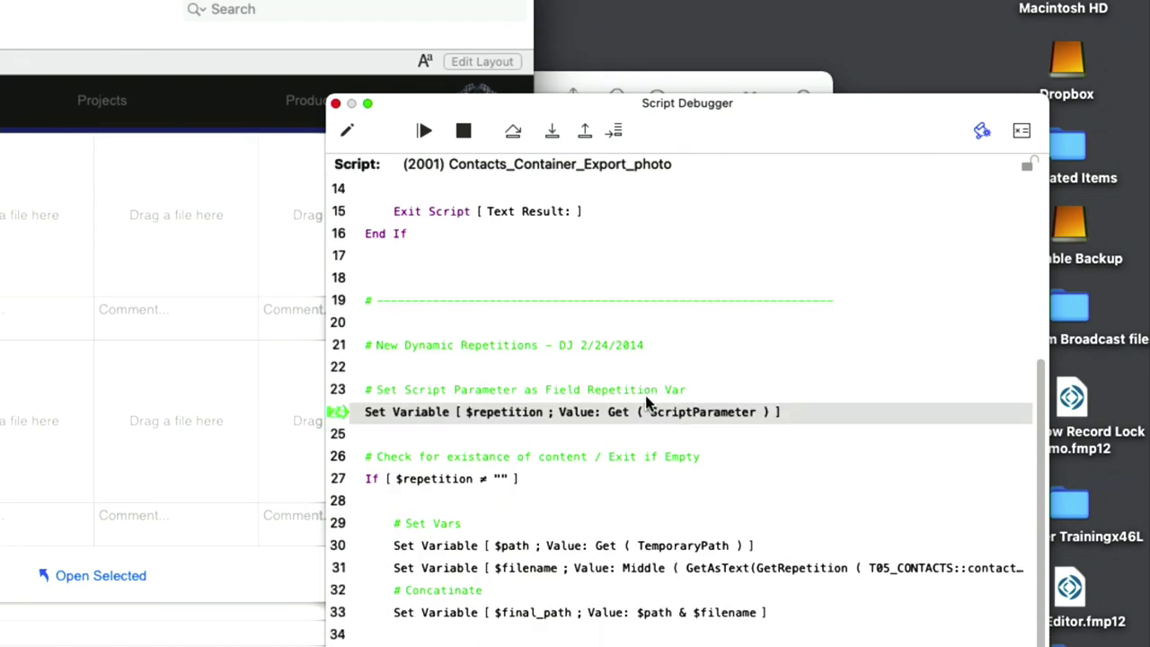
{"action": "left_click", "coordinate": [552, 131]}
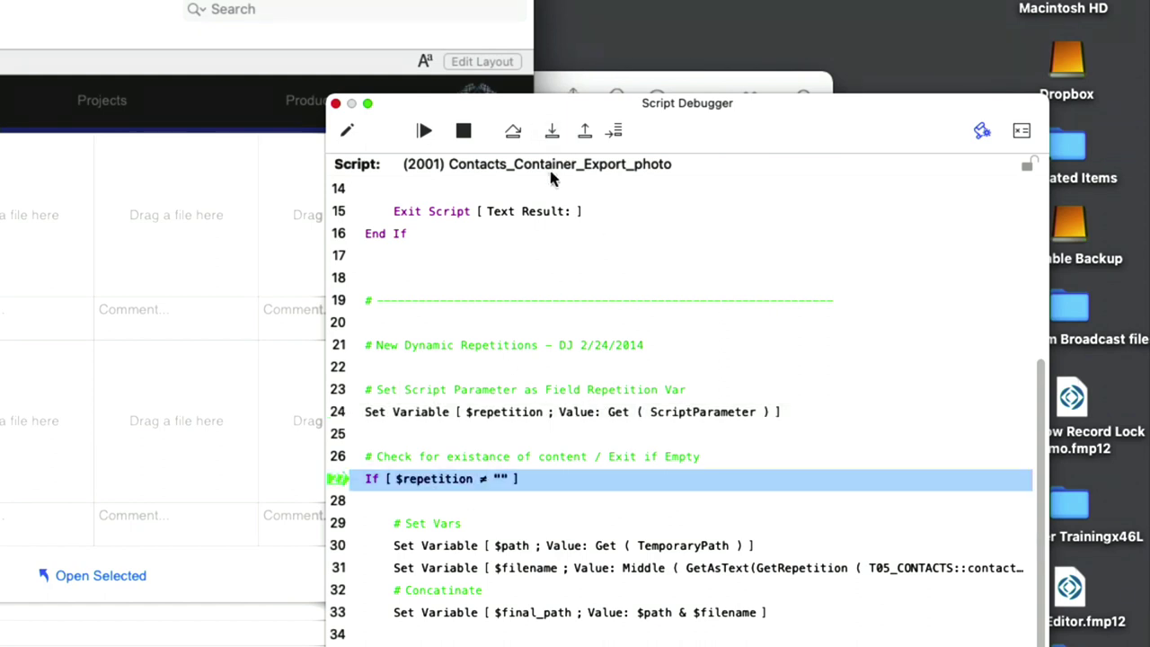
{"action": "scroll", "coordinate": [589, 500], "scroll_direction": "down", "scroll_amount": 5}
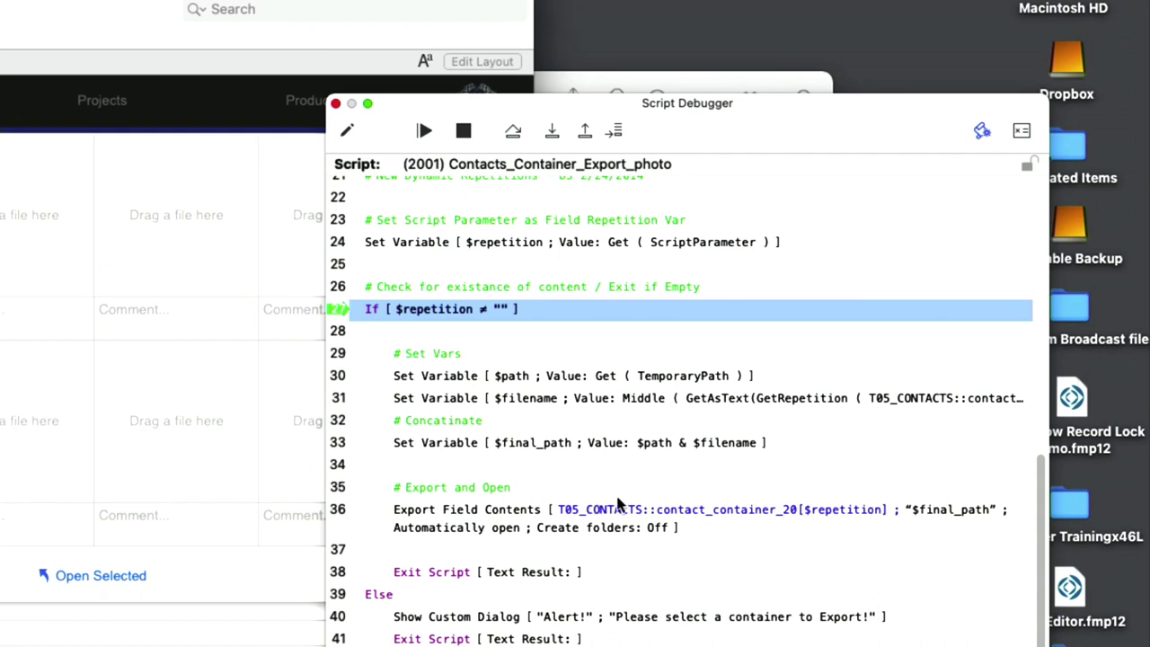
{"action": "left_click", "coordinate": [551, 130]}
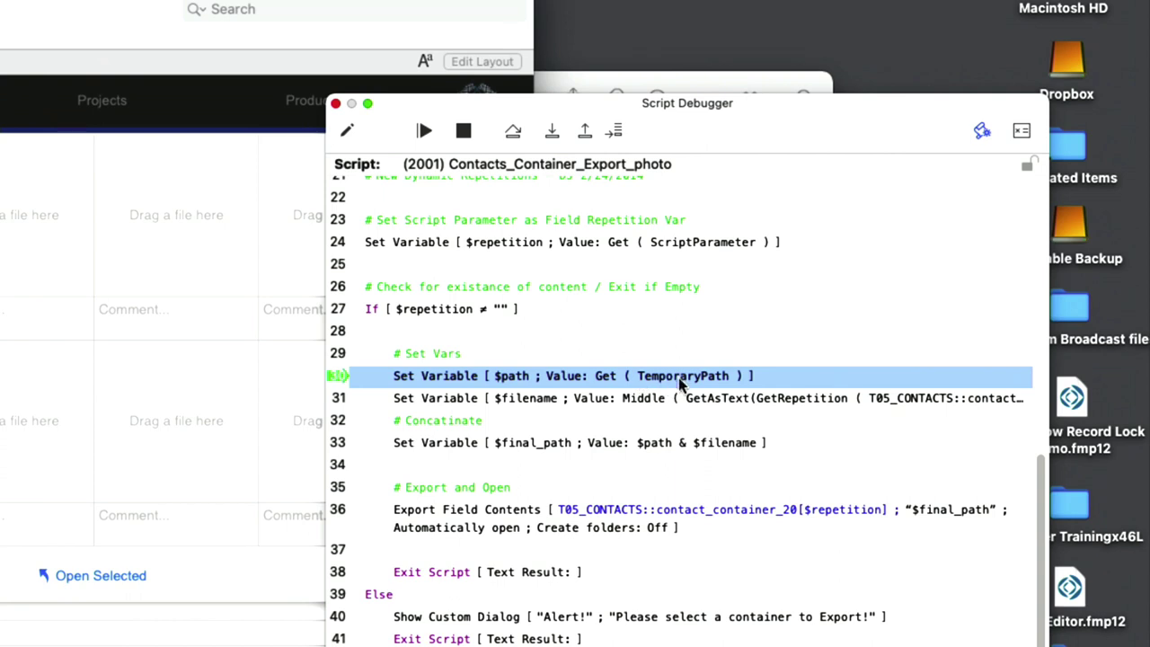
Step: Step through the $path, $filename and $final_path variables and execute the Export Field Contents step on line 36
{"action": "left_click", "coordinate": [555, 136]}
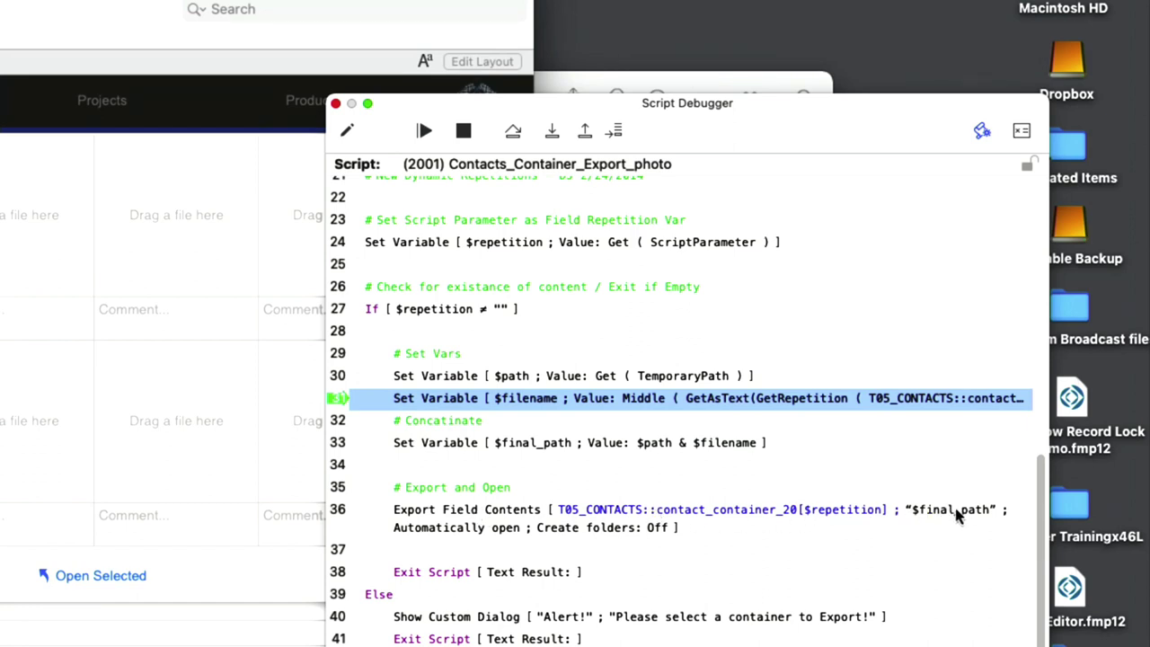
{"action": "left_click", "coordinate": [553, 132]}
{"action": "left_click", "coordinate": [553, 132]}
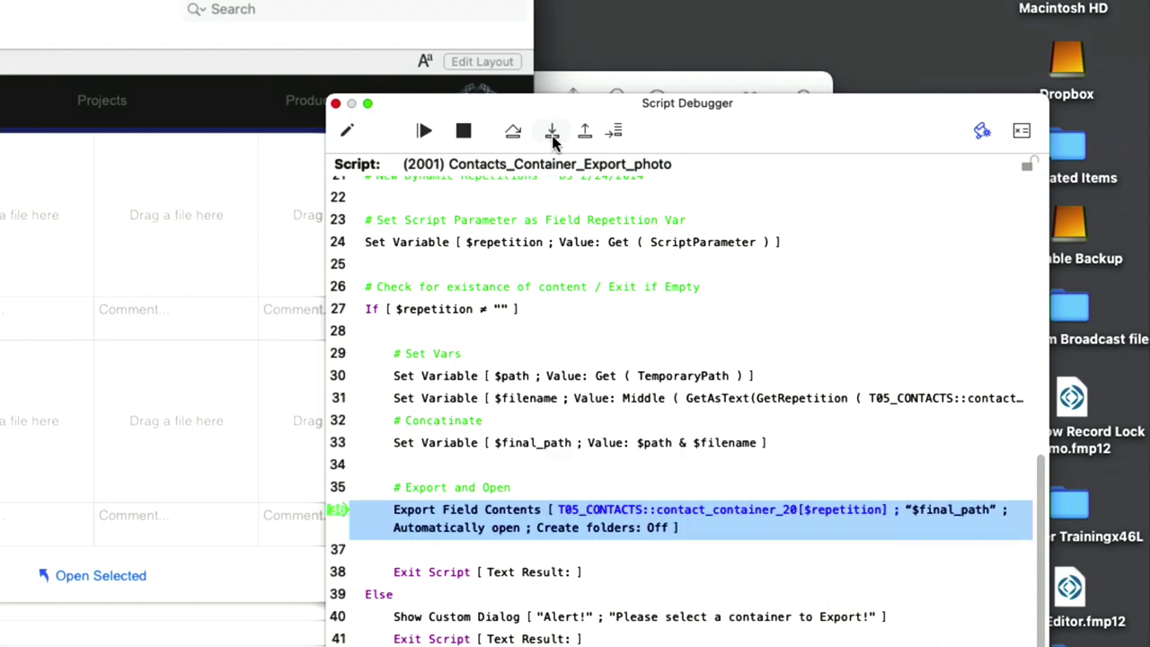
{"action": "left_click", "coordinate": [553, 132]}
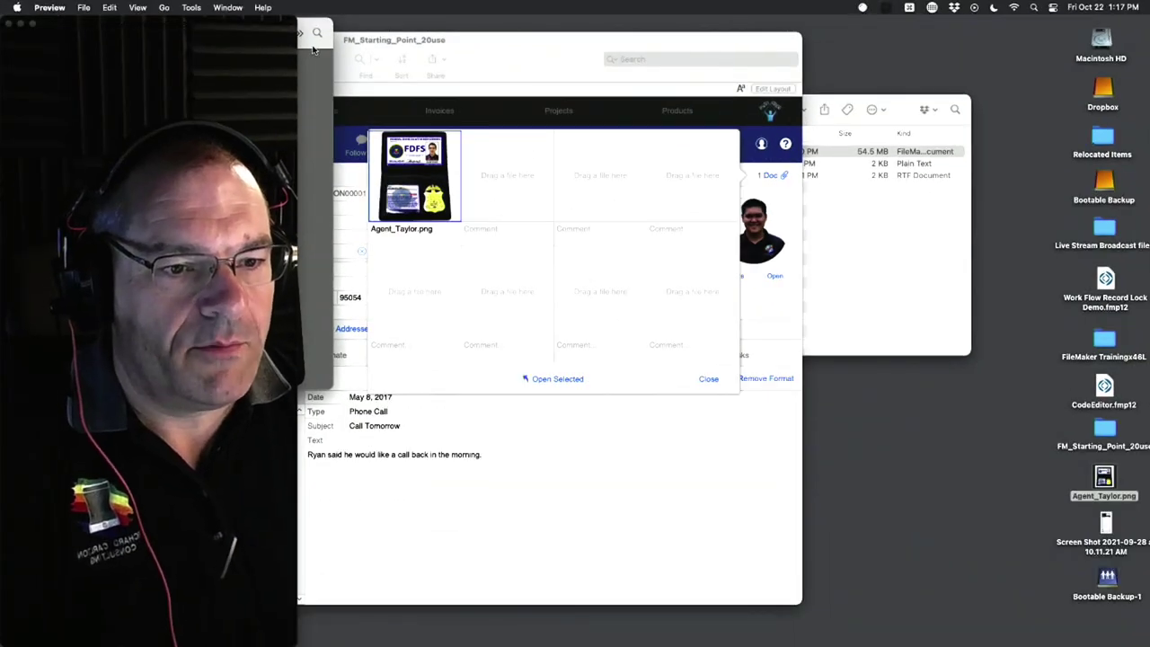
Step: Move the exported badge image's Preview window aside and close it, then close the Script Debugger over the contact's document slots
{"action": "left_click_drag", "start_coordinate": [675, 24], "coordinate": [706, 579]}
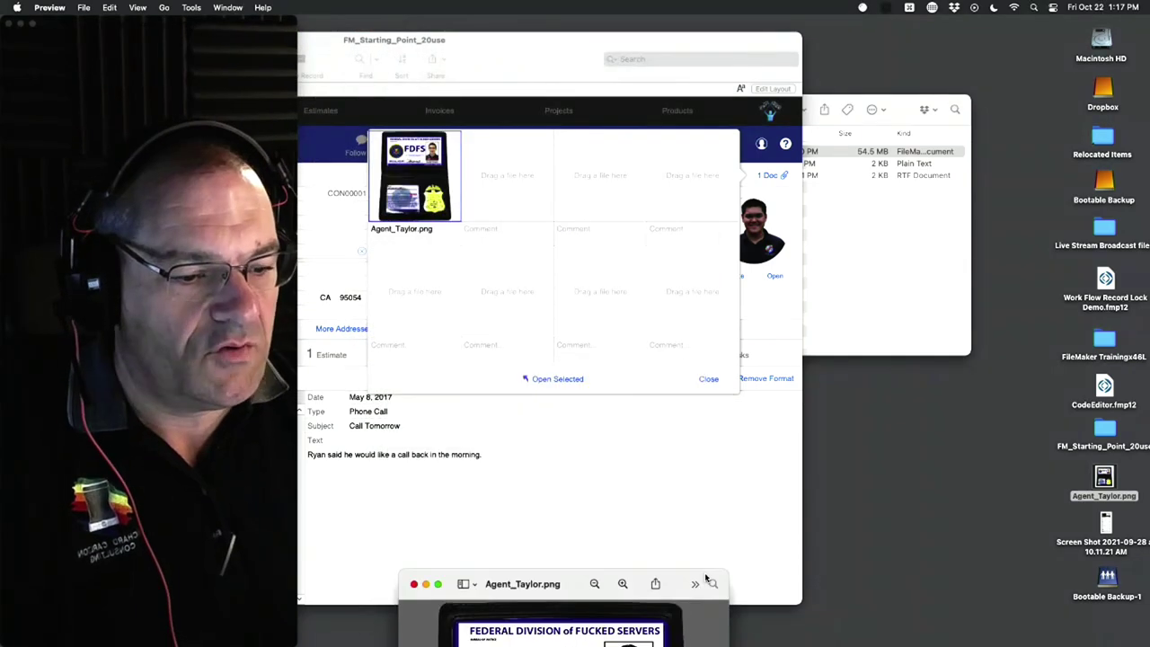
{"action": "left_click", "coordinate": [413, 584]}
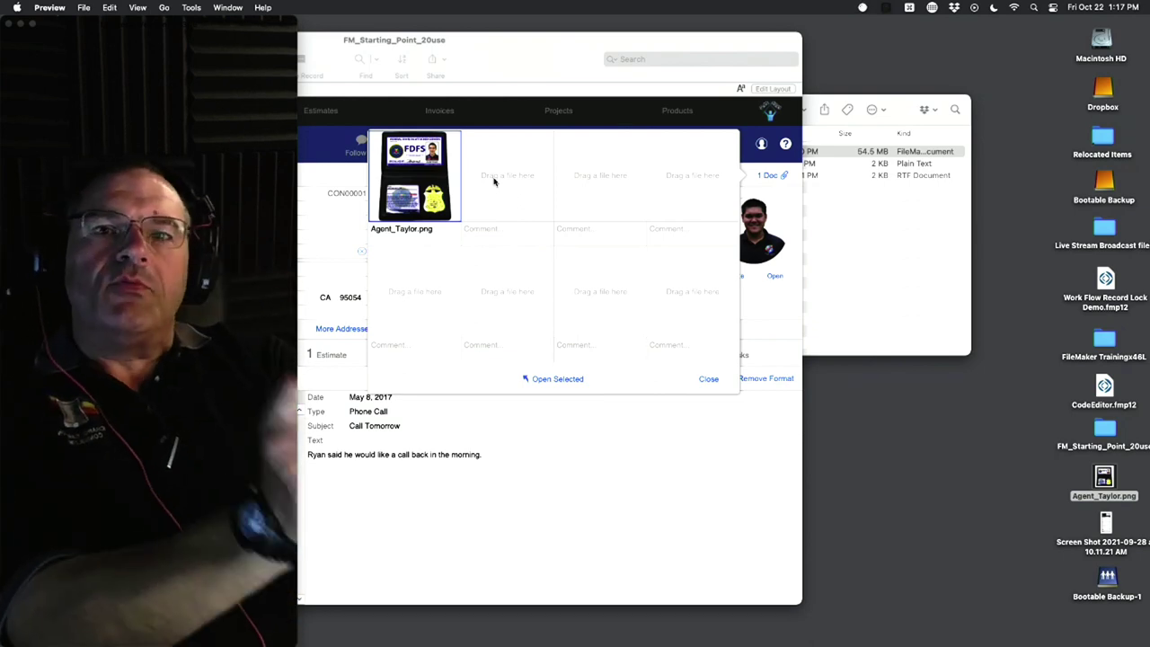
{"action": "left_click", "coordinate": [557, 379]}
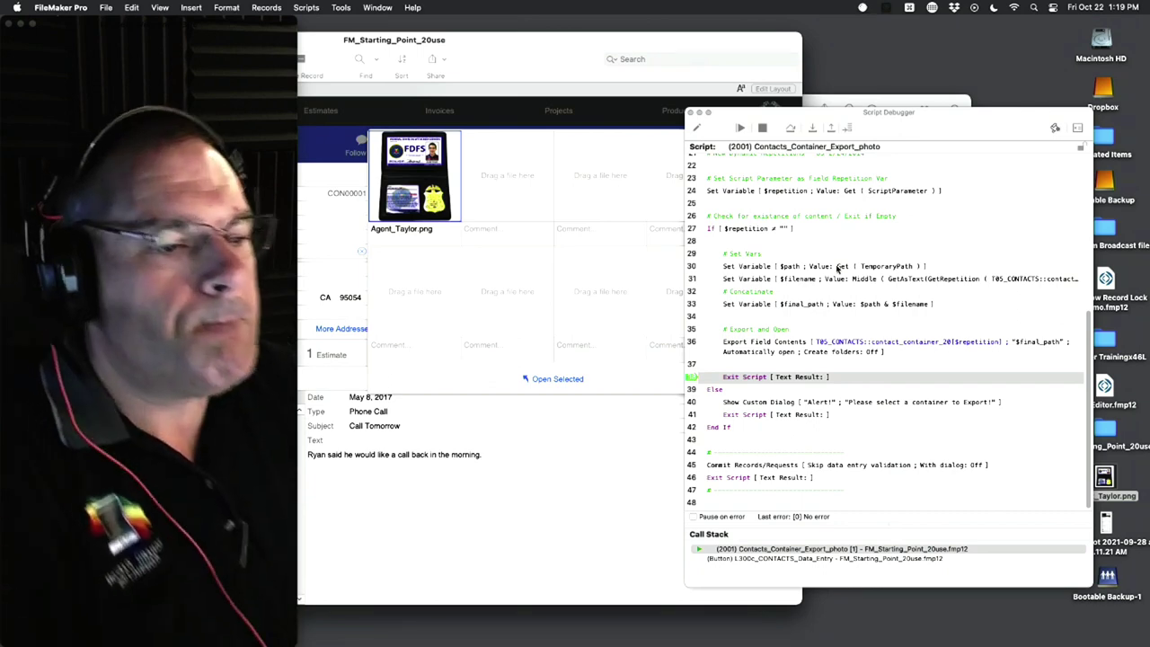
{"action": "left_click", "coordinate": [691, 112]}
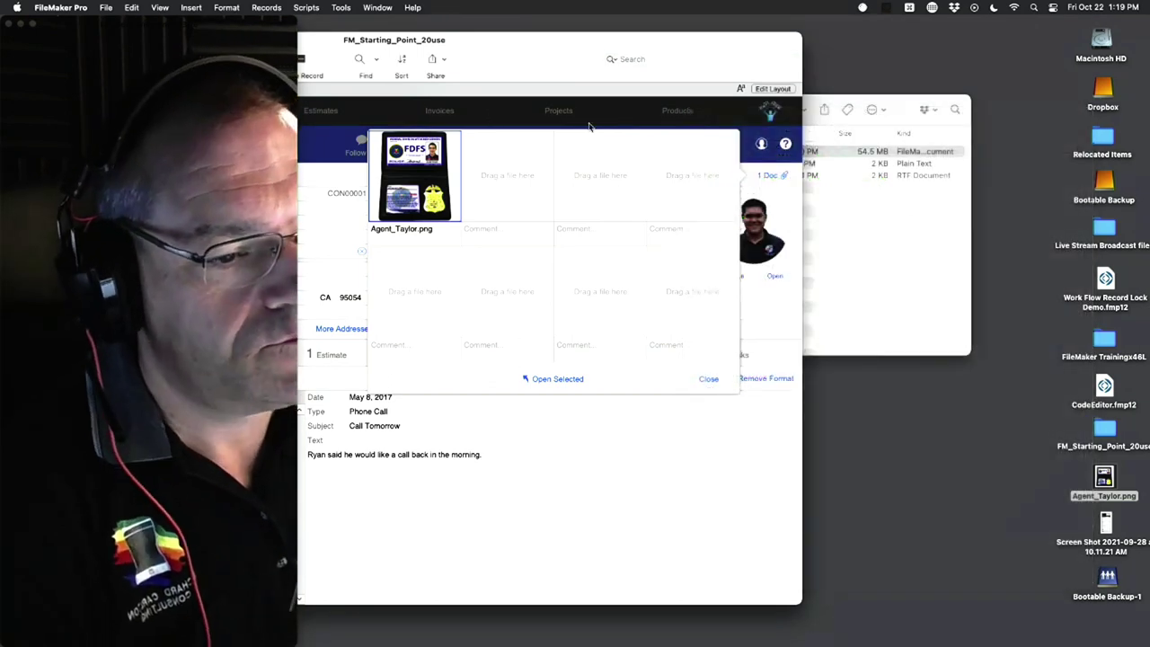
{"action": "left_click", "coordinate": [495, 112]}
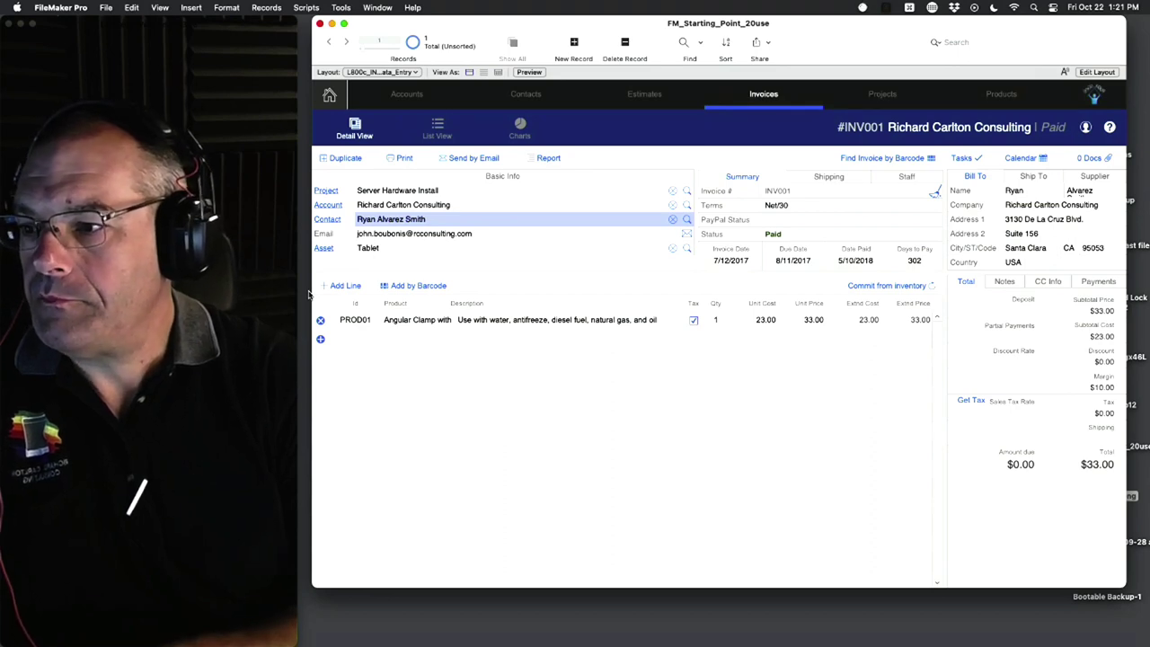
Step: Switch to Slack and bring up the ongoing call in its large video window
{"action": "mouse_move", "coordinate": [5, 474]}
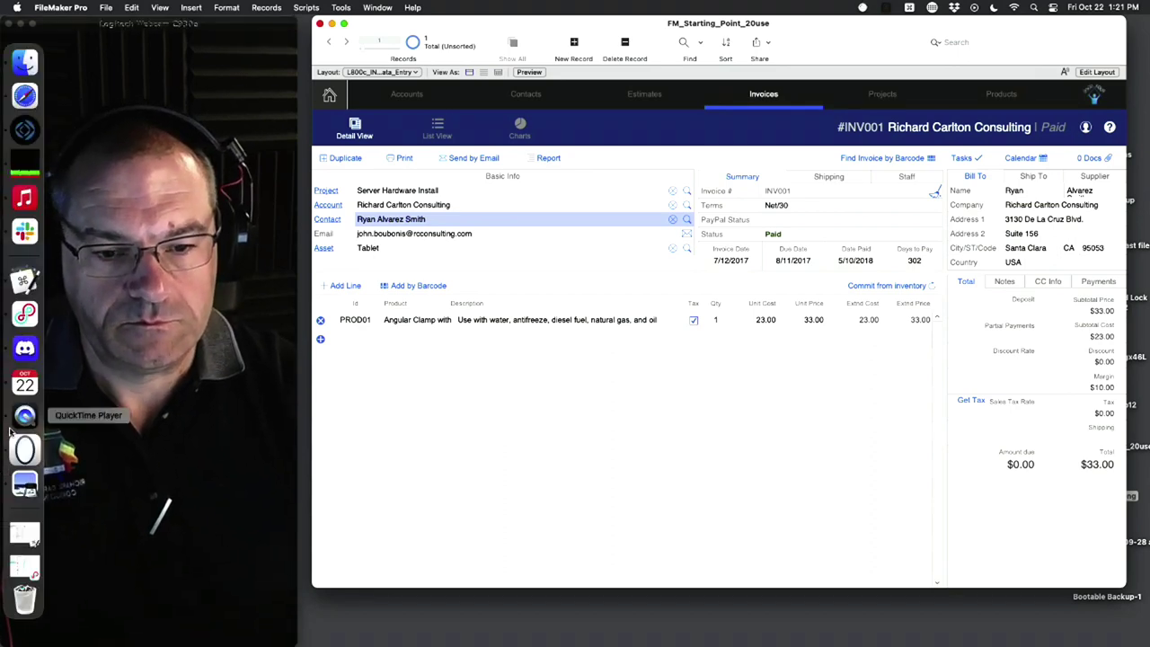
{"action": "left_click", "coordinate": [24, 231]}
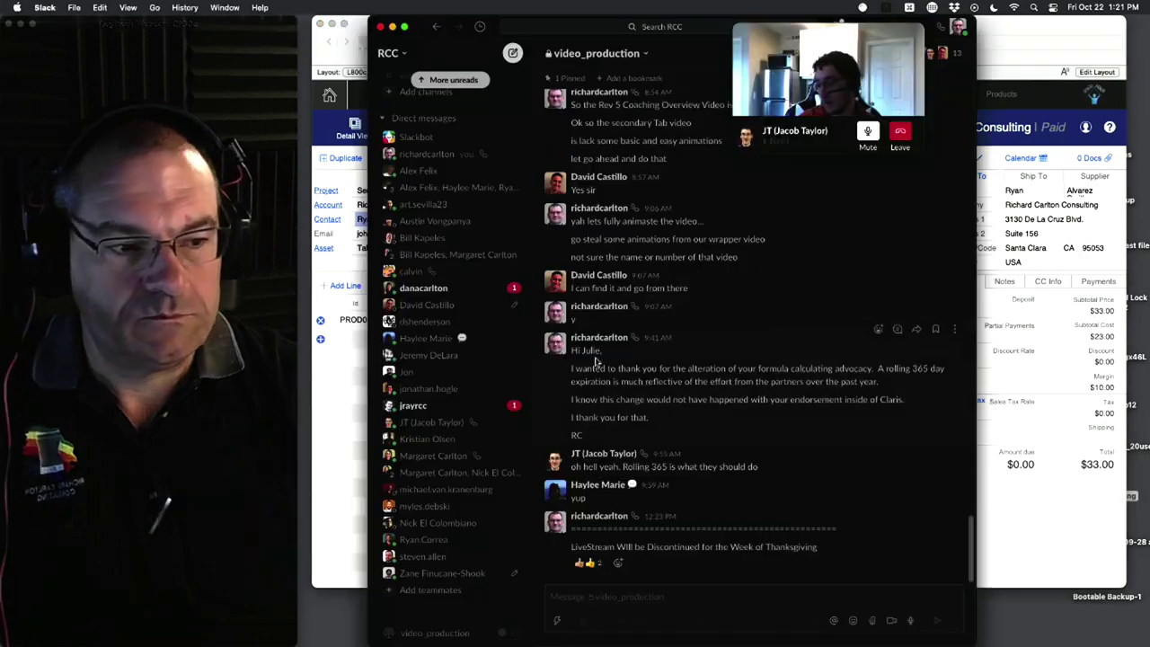
{"action": "left_click", "coordinate": [868, 96]}
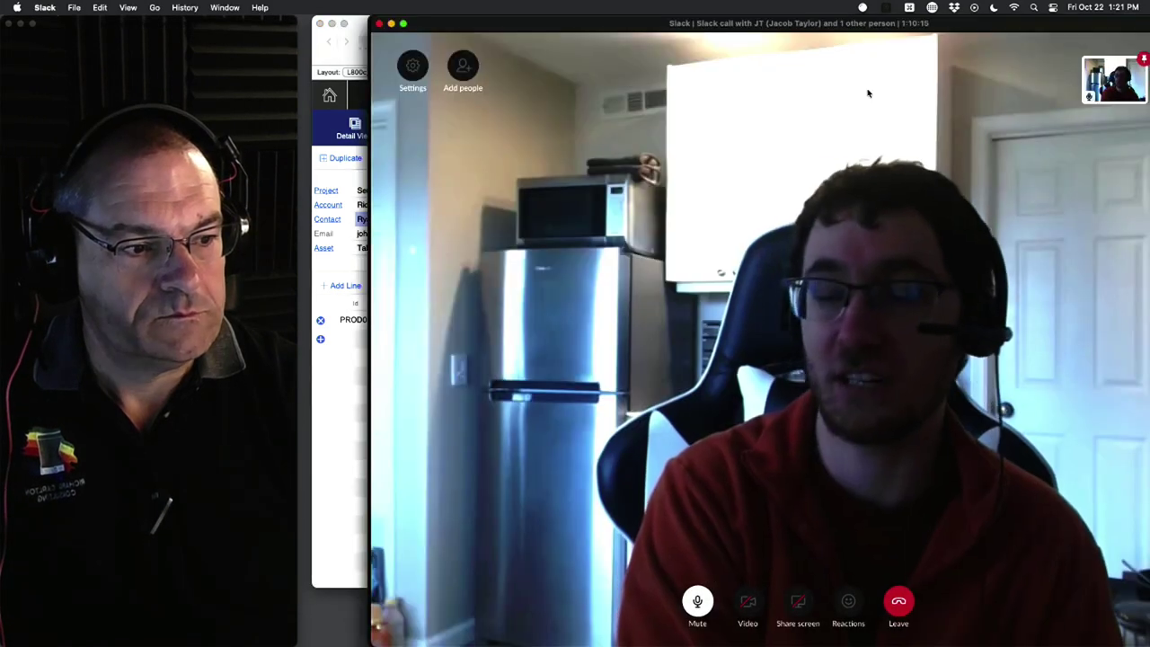
{"action": "double_click", "coordinate": [716, 20]}
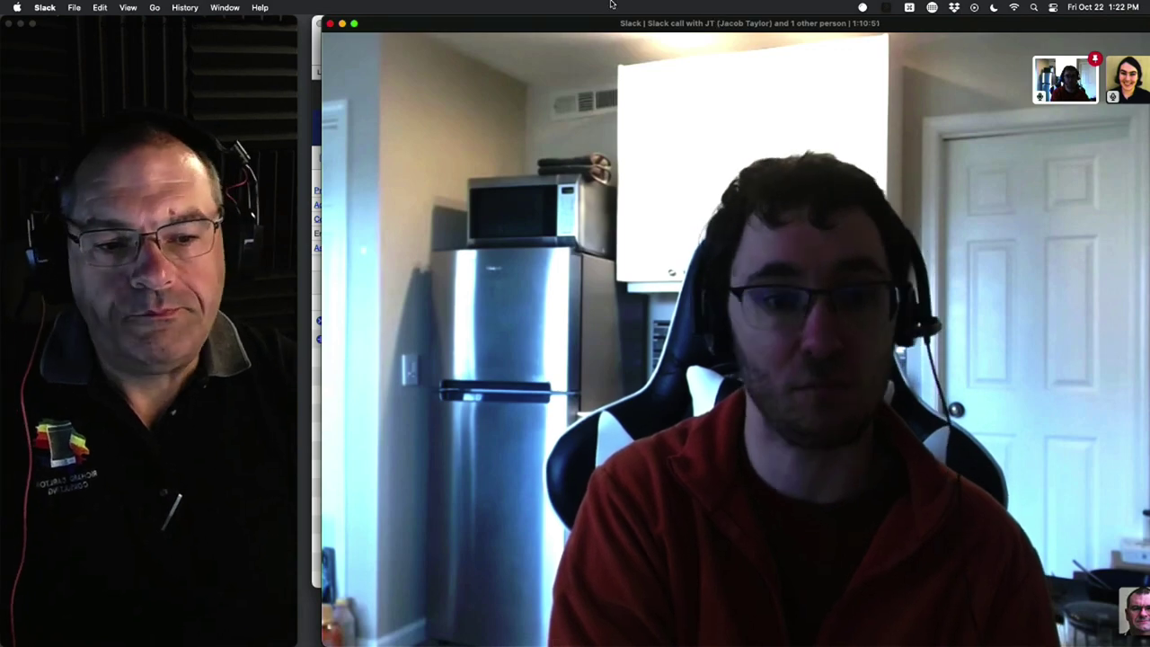
Step: Switch to Discord and read the newest viewer questions in the livestream-text-discussion channel
{"action": "mouse_move", "coordinate": [7, 269]}
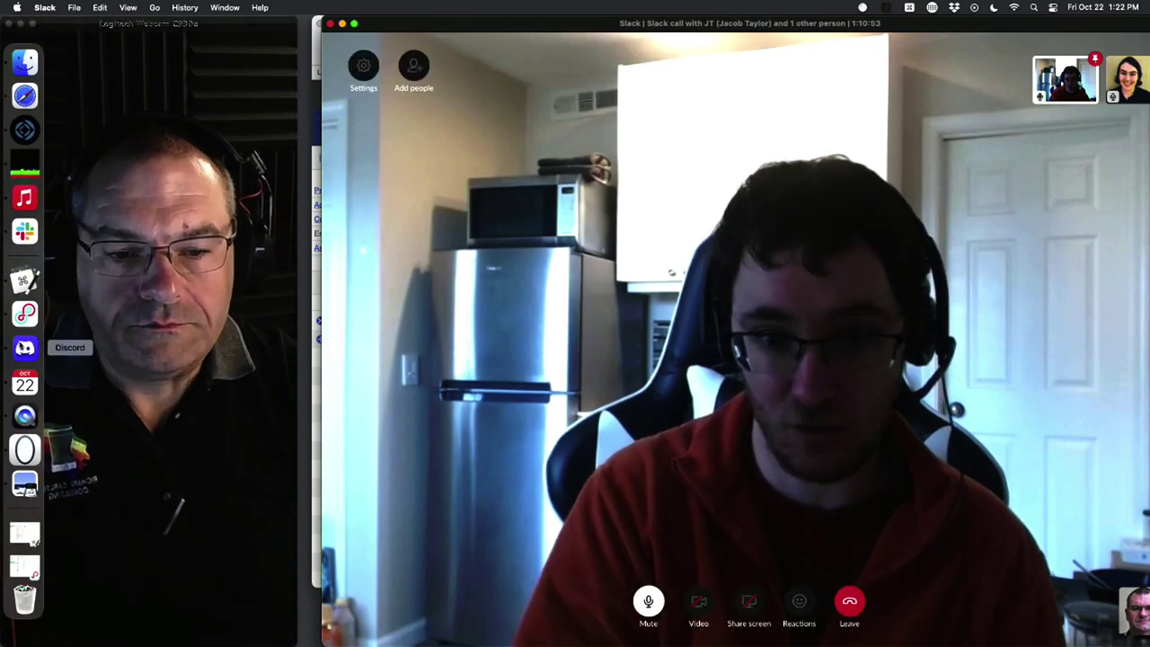
{"action": "left_click", "coordinate": [23, 344]}
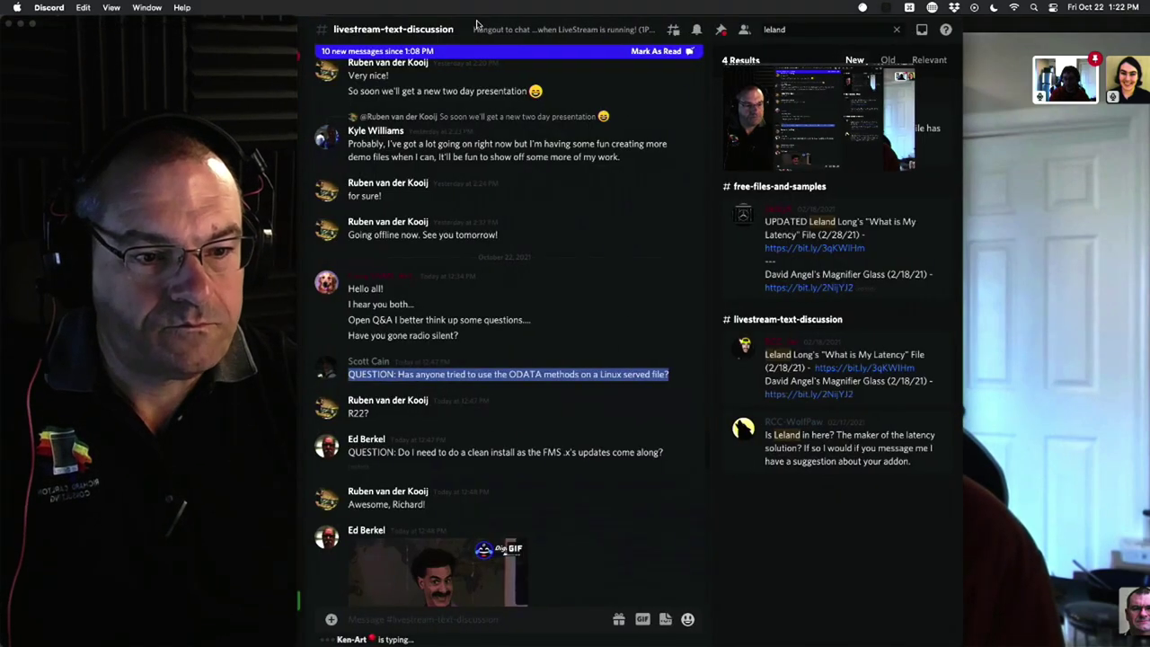
{"action": "scroll", "coordinate": [442, 510], "scroll_direction": "down", "scroll_amount": 5}
{"action": "scroll", "coordinate": [442, 510], "scroll_direction": "down", "scroll_amount": 10}
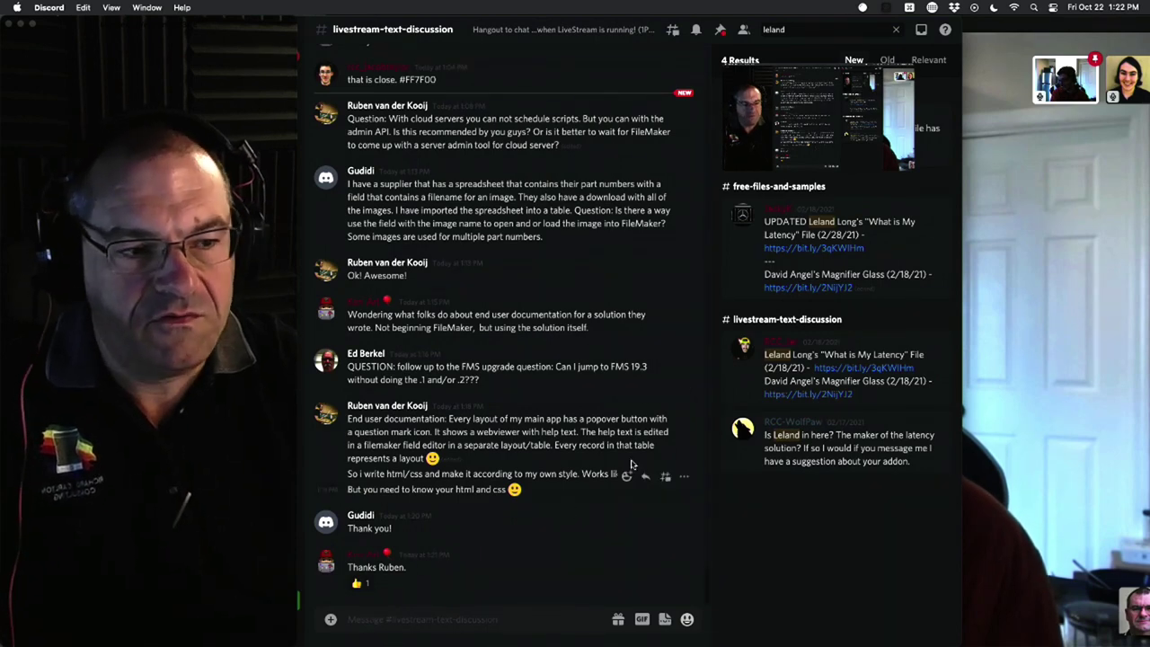
{"action": "mouse_move", "coordinate": [879, 128]}
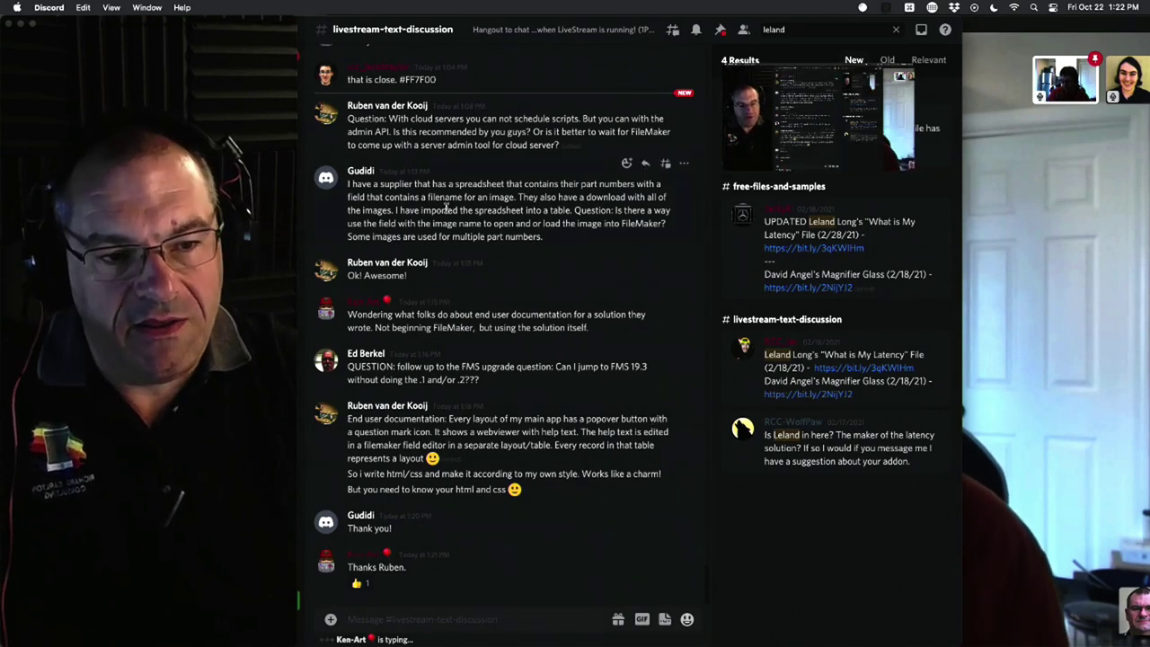
Step: Switch to FileMaker Pro, page through the invoice screen's help popover, and view the training course page linked from its banner
{"action": "mouse_move", "coordinate": [3, 328]}
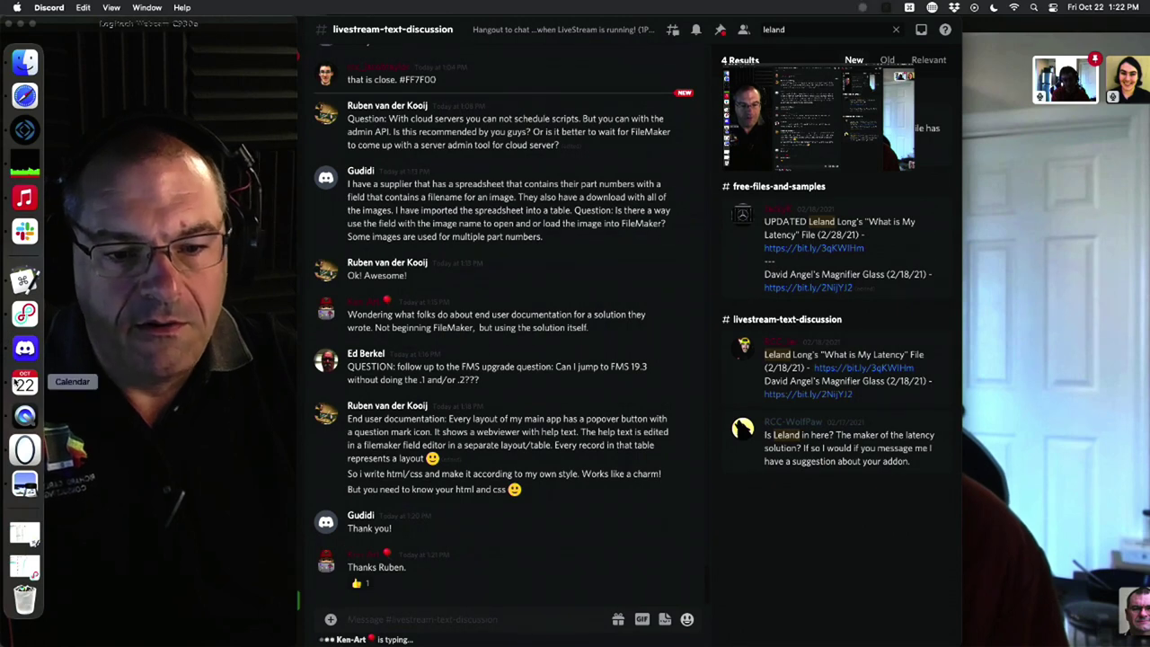
{"action": "left_click", "coordinate": [24, 130]}
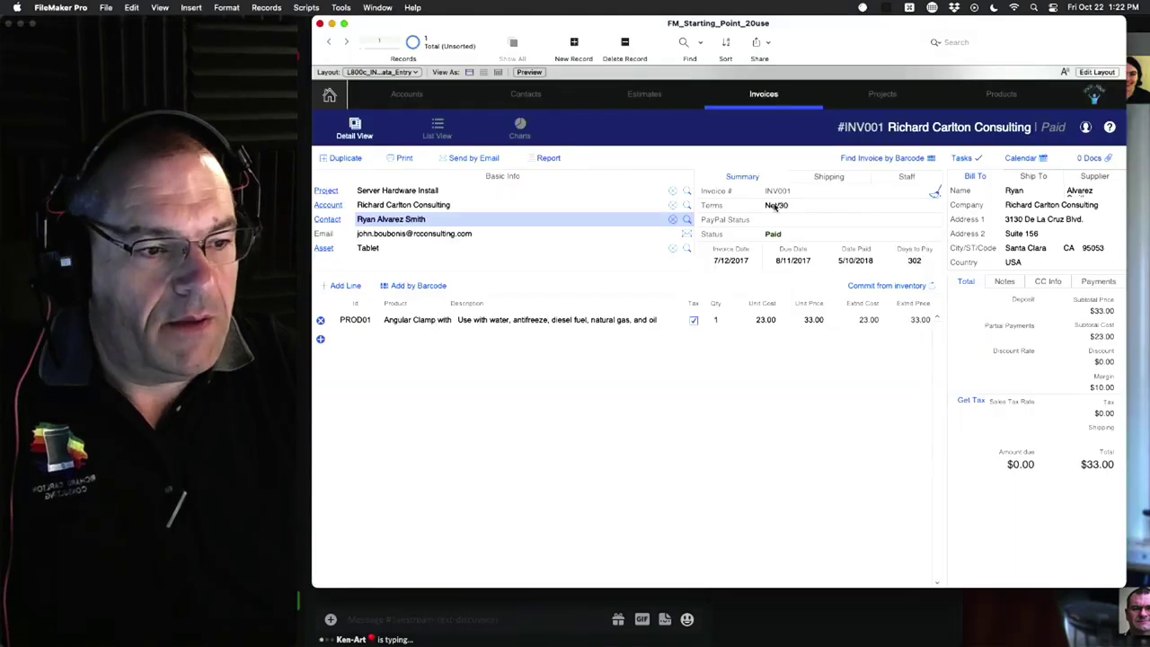
{"action": "left_click", "coordinate": [1110, 127]}
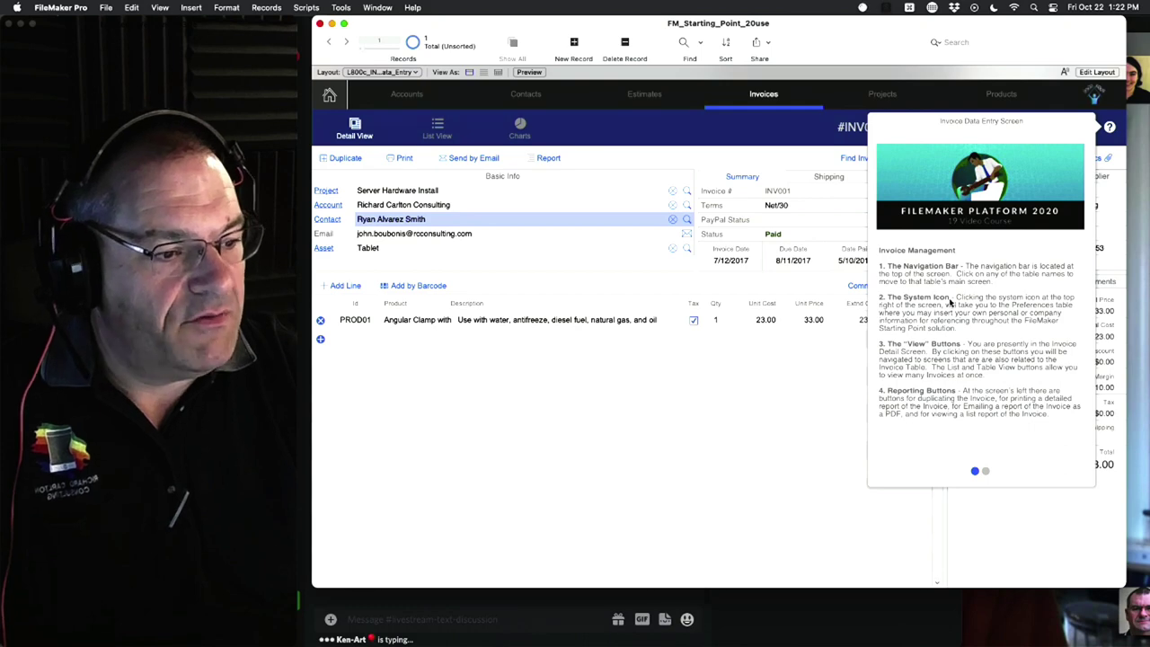
{"action": "left_click", "coordinate": [983, 471]}
{"action": "left_click", "coordinate": [975, 471]}
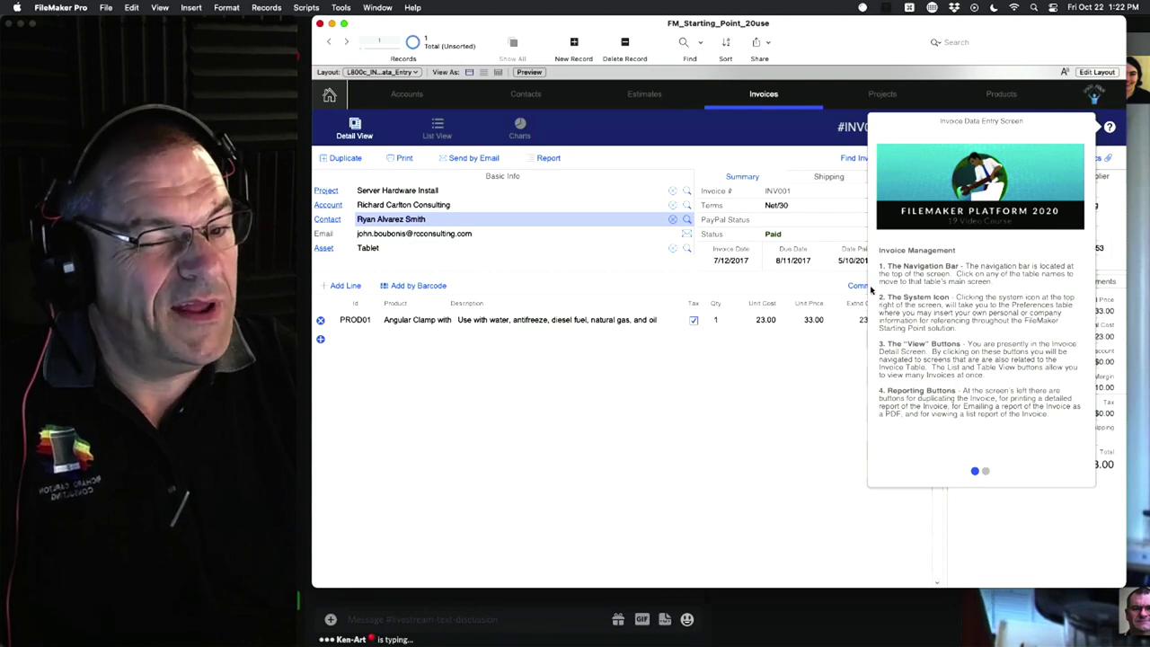
{"action": "left_click", "coordinate": [985, 187]}
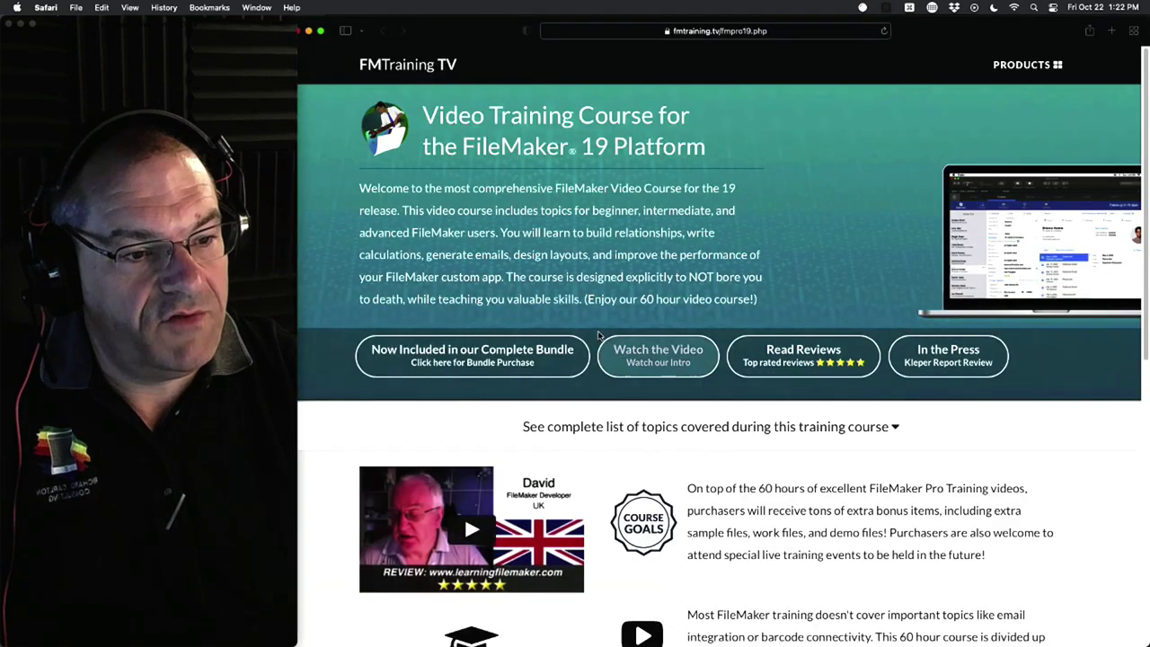
{"action": "double_click", "coordinate": [462, 28]}
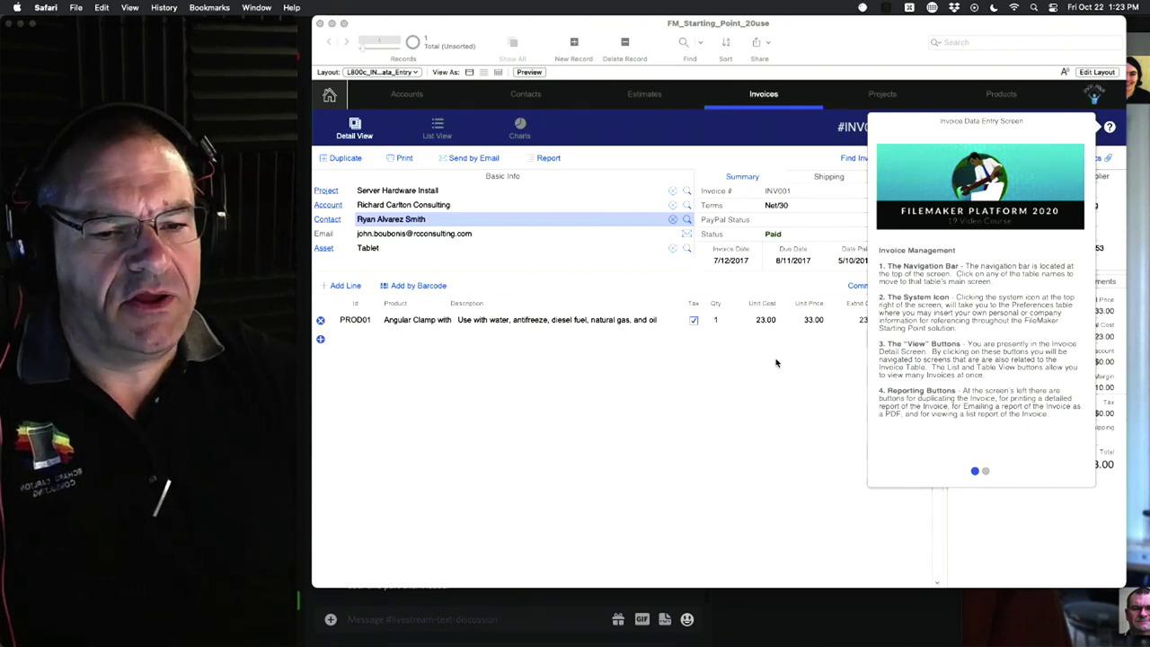
Step: Return to the Slack call and show the Script and Verify Schedules configuration in the shared FileMaker Server admin console
{"action": "key", "text": "super+Tab"}
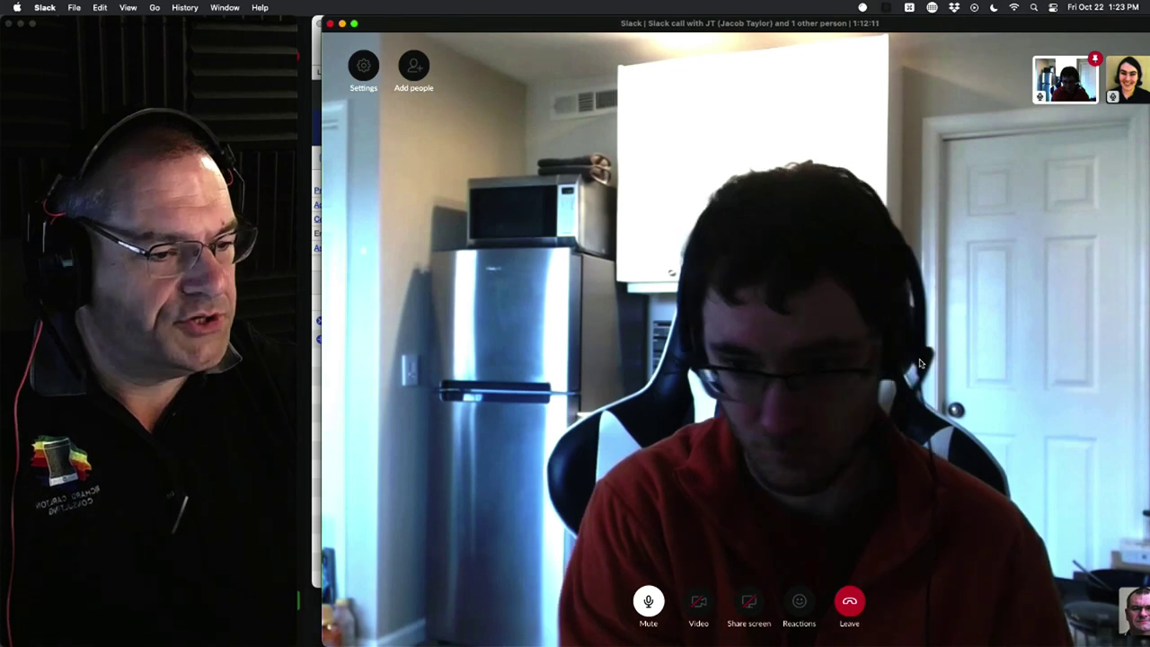
{"action": "left_click_drag", "start_coordinate": [610, 21], "coordinate": [584, 22]}
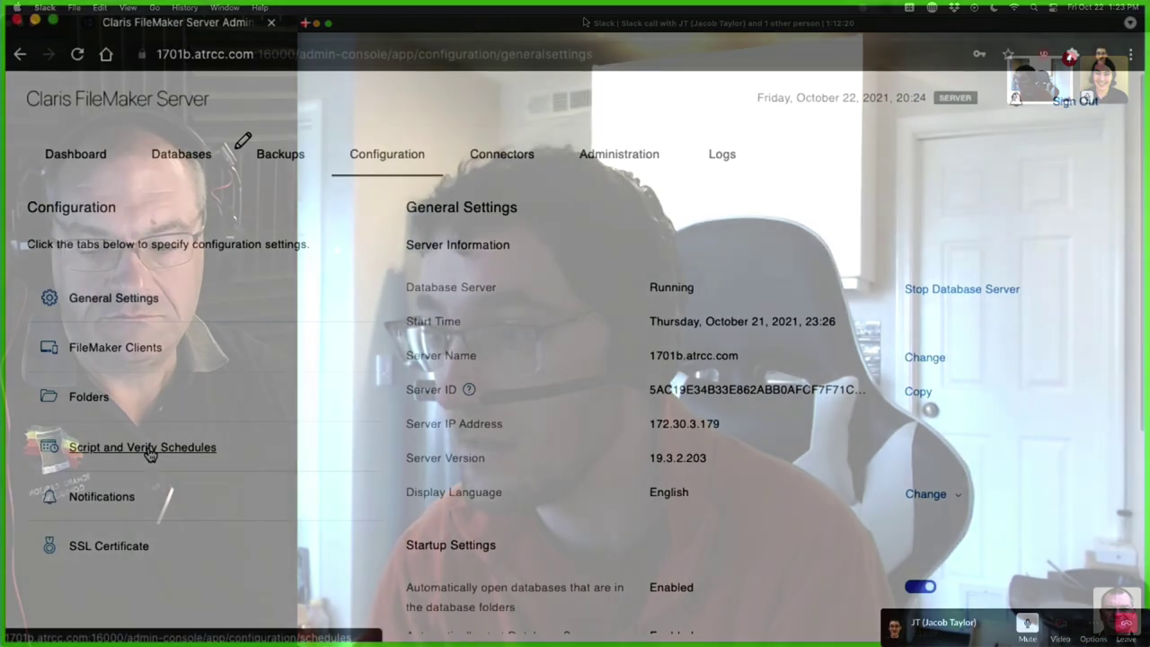
{"action": "left_click", "coordinate": [368, 454]}
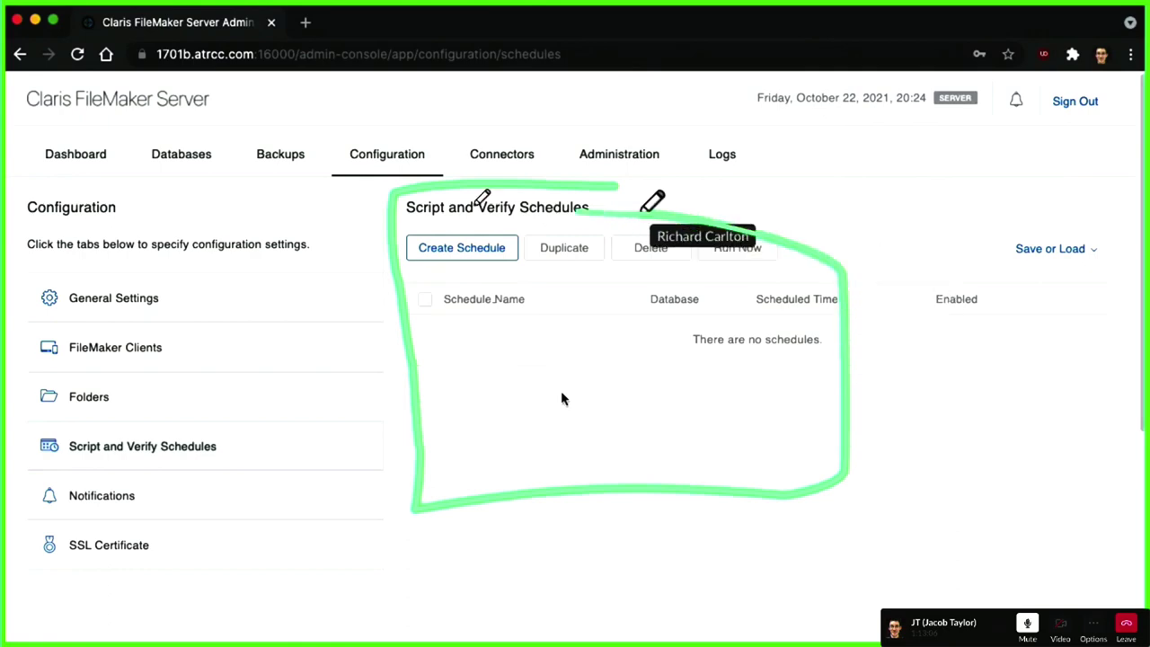
Step: Show the Backup Schedules page in the admin console's backups area and take the call window out of full screen
{"action": "left_click", "coordinate": [294, 156]}
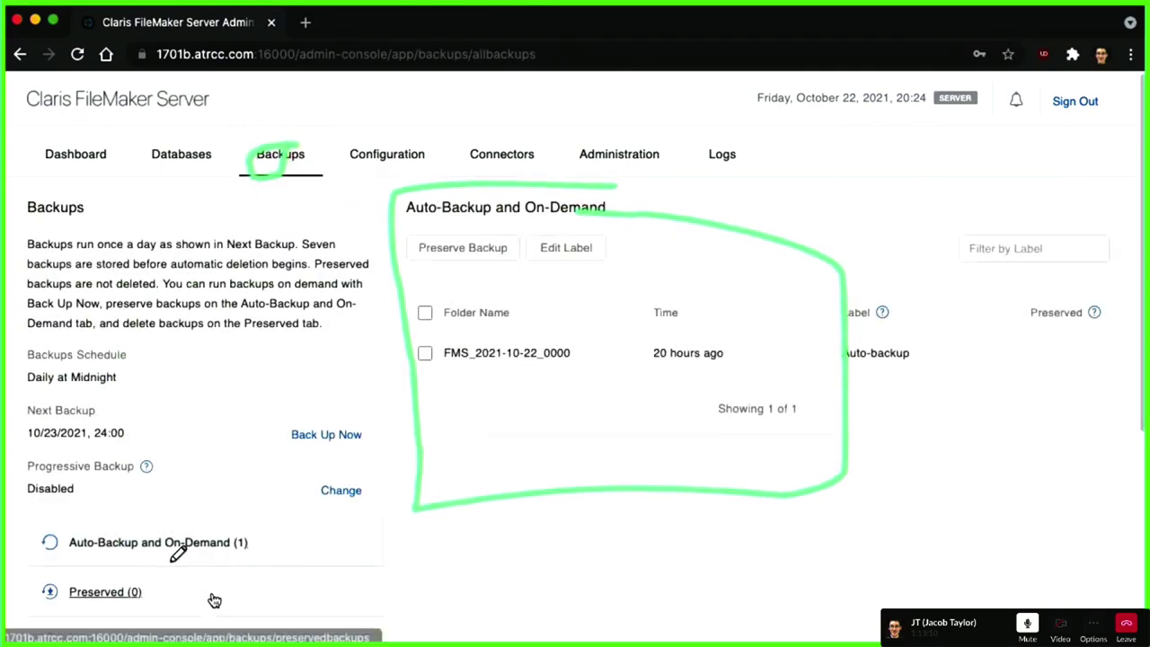
{"action": "scroll", "coordinate": [220, 575], "scroll_direction": "down", "scroll_amount": 2}
{"action": "left_click", "coordinate": [166, 461]}
{"action": "scroll", "coordinate": [619, 392], "scroll_direction": "up", "scroll_amount": 2}
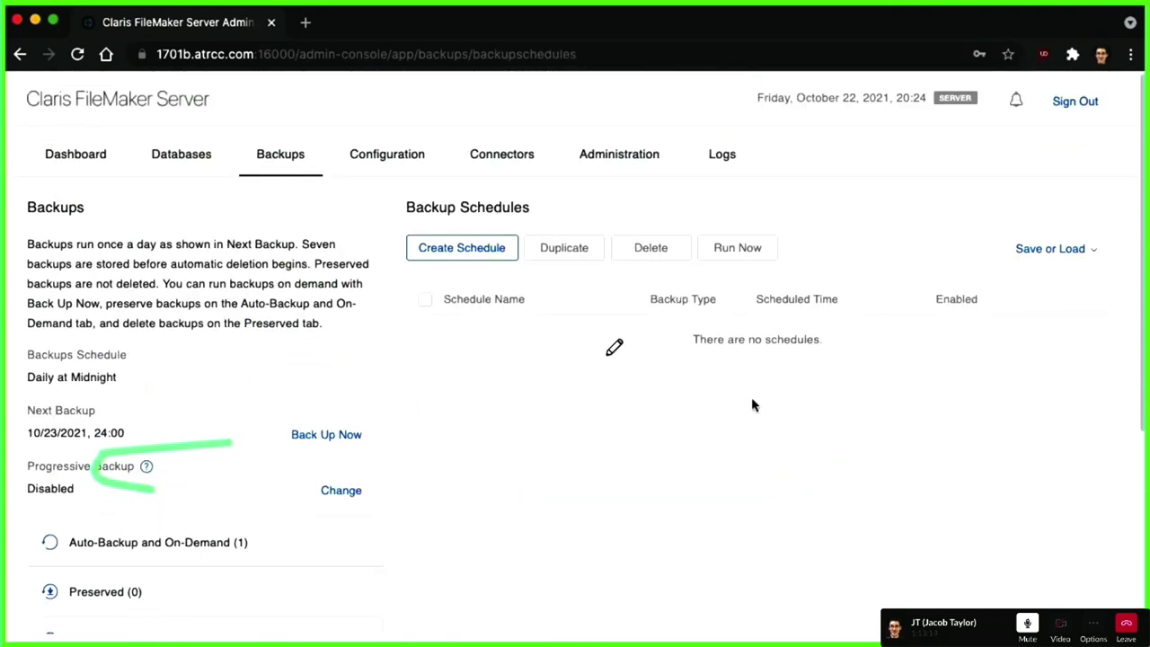
{"action": "key", "text": "ctrl+super+f"}
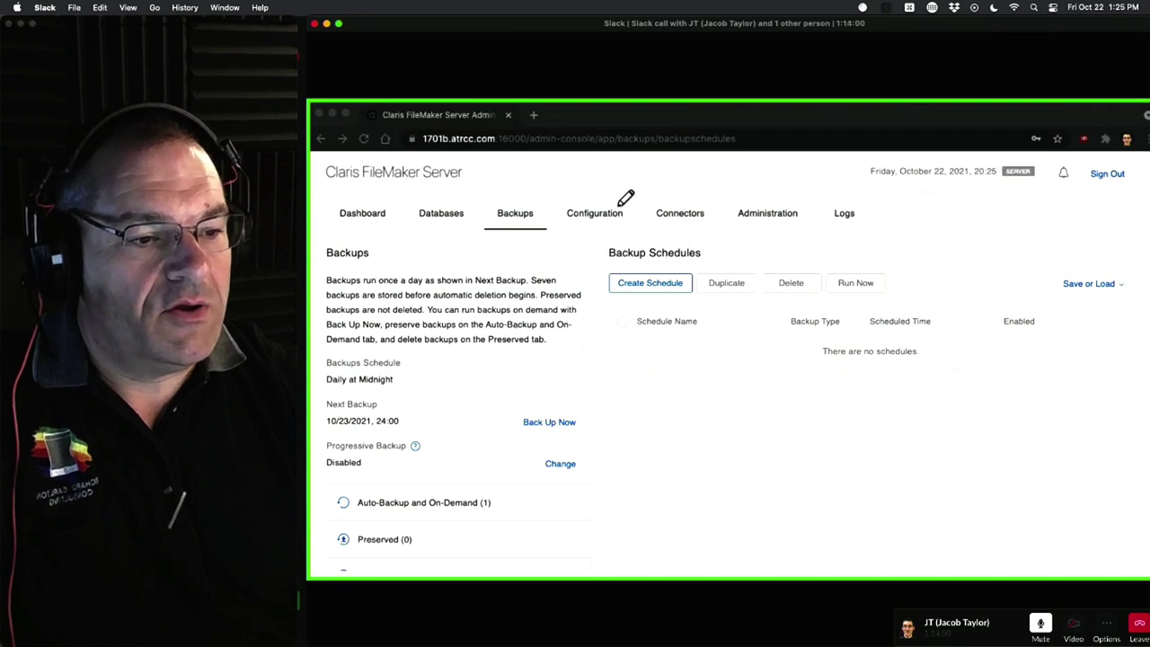
Step: Put away the remote desktop window showing Task Manager and return to the Script and Verify Schedules page
{"action": "left_click_drag", "start_coordinate": [633, 204], "coordinate": [561, 215]}
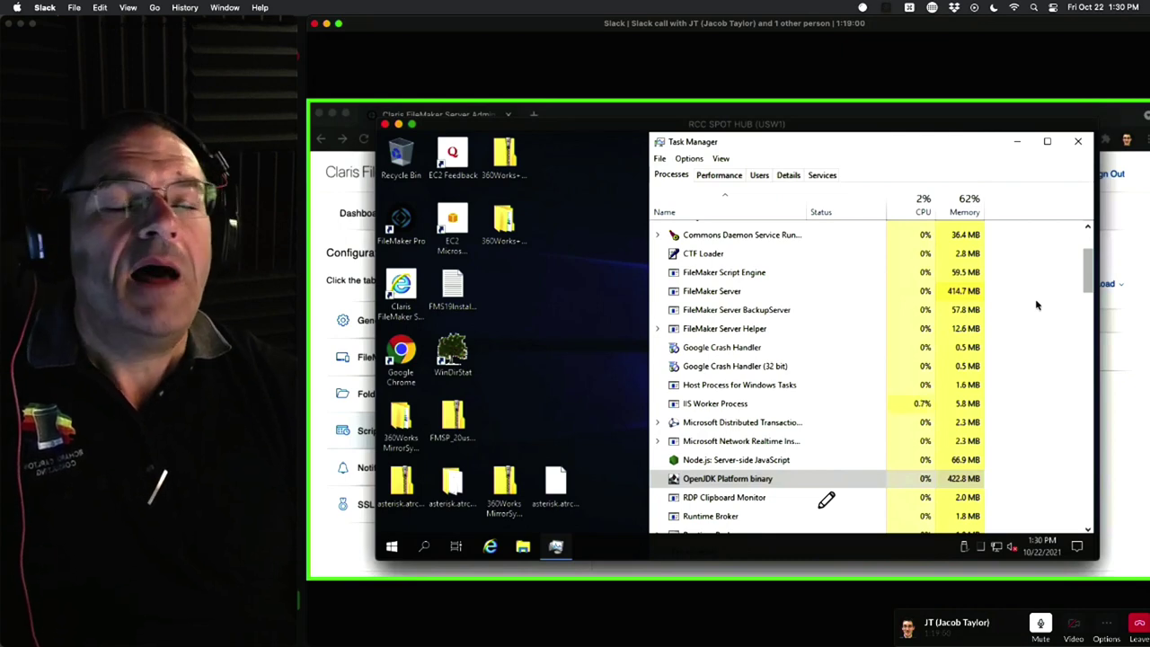
{"action": "double_click", "coordinate": [1027, 126]}
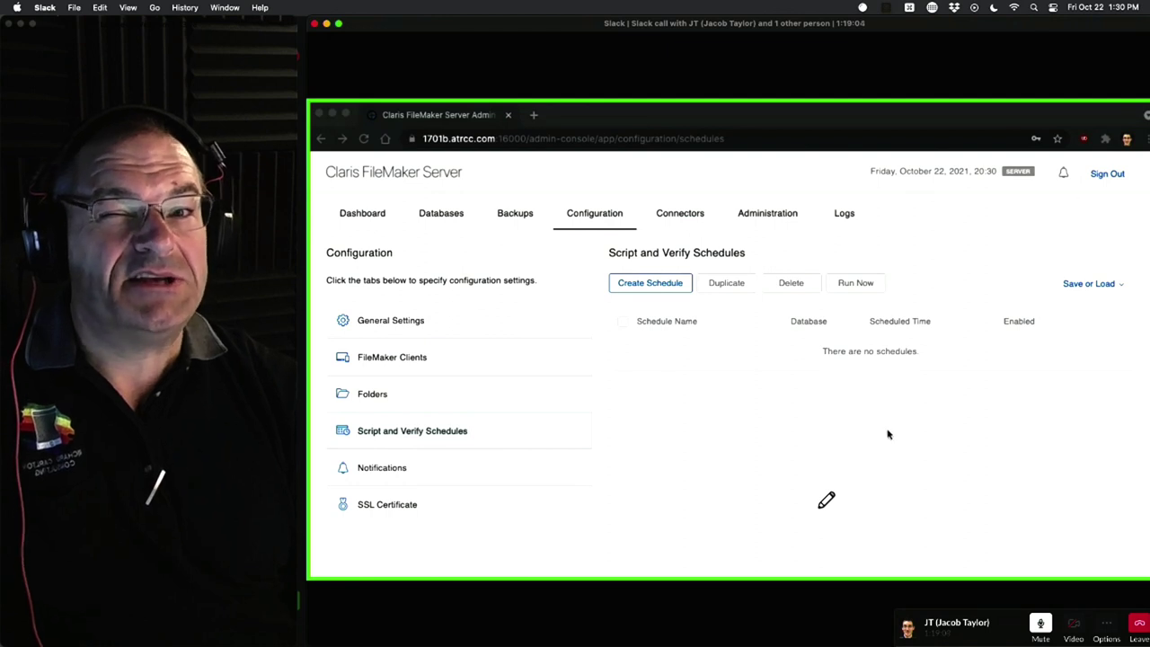
{"action": "left_click", "coordinate": [858, 475]}
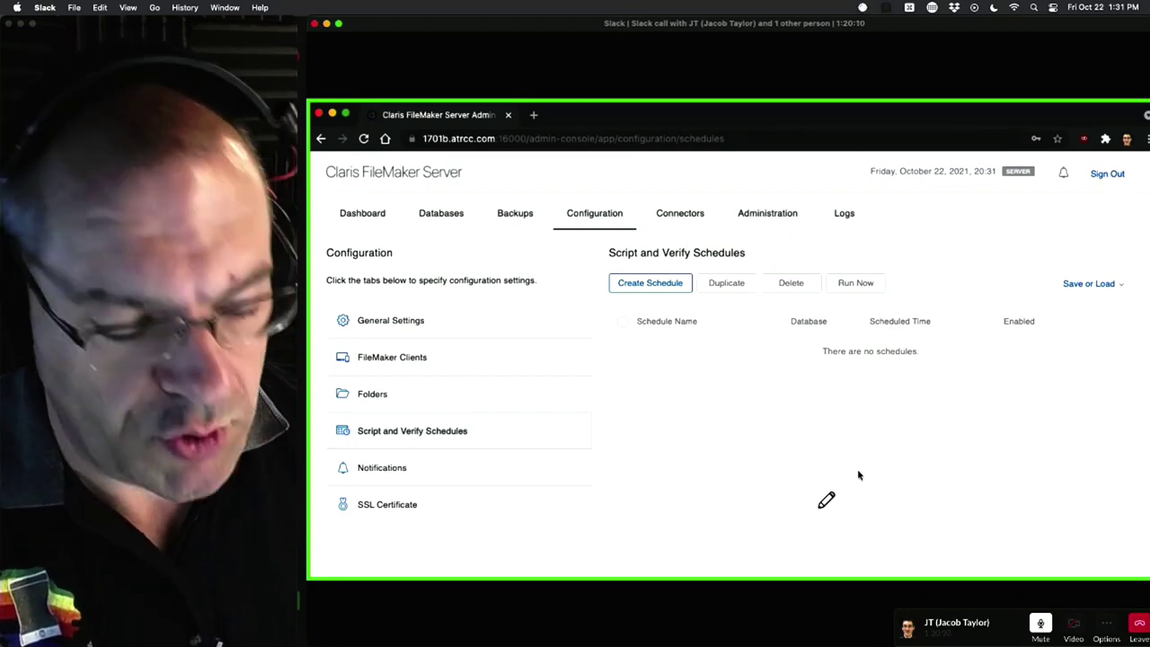
Step: Switch to Safari, review the Live Broadcast Schedule on fmtraining.tv, and open the site's Bundles section
{"action": "key", "text": "super+Tab"}
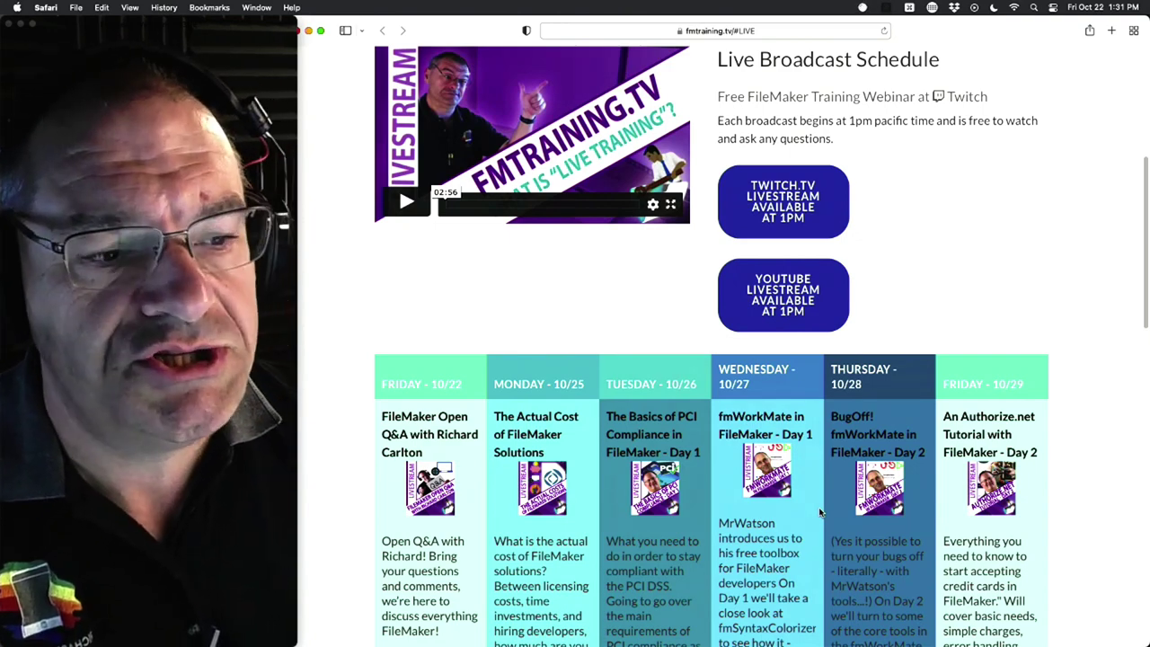
{"action": "scroll", "coordinate": [819, 512], "scroll_direction": "up", "scroll_amount": 5}
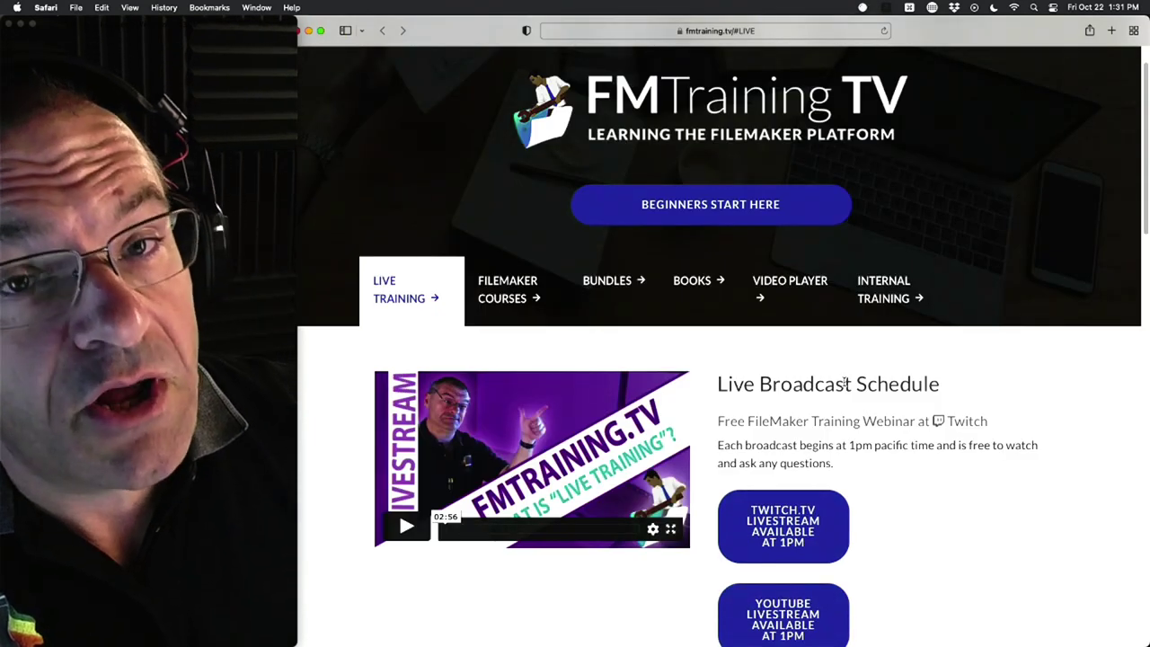
{"action": "left_click", "coordinate": [630, 284]}
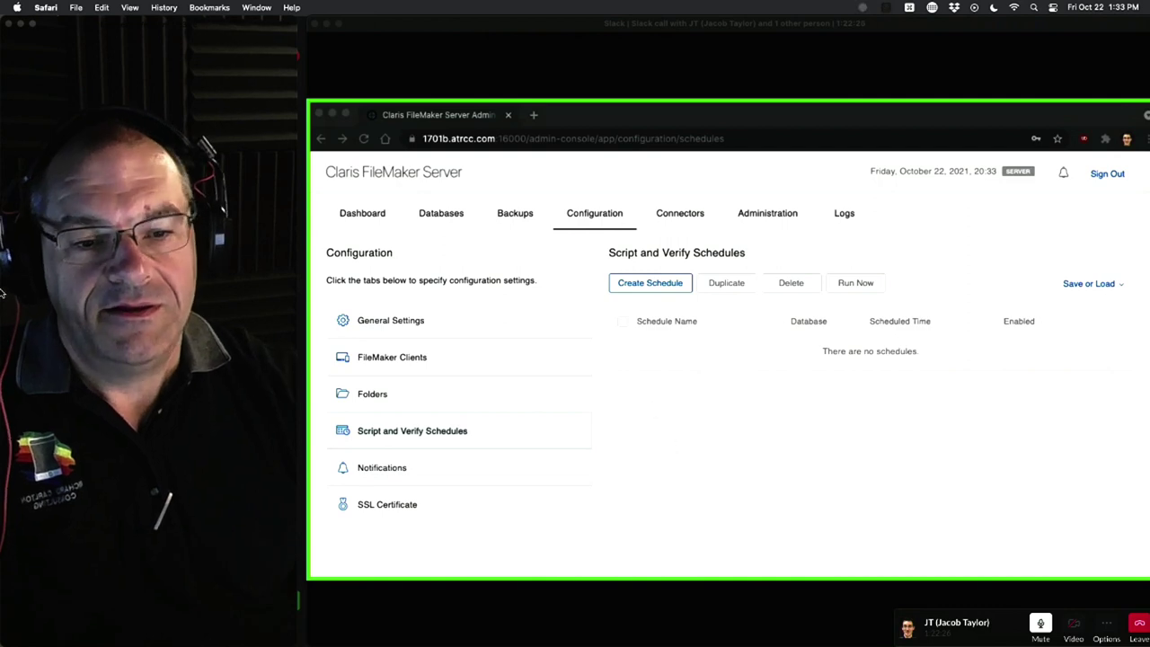
Step: Check the livestream-text-discussion channel in Discord, and return to the Slack call with its window in full screen
{"action": "mouse_move", "coordinate": [24, 442]}
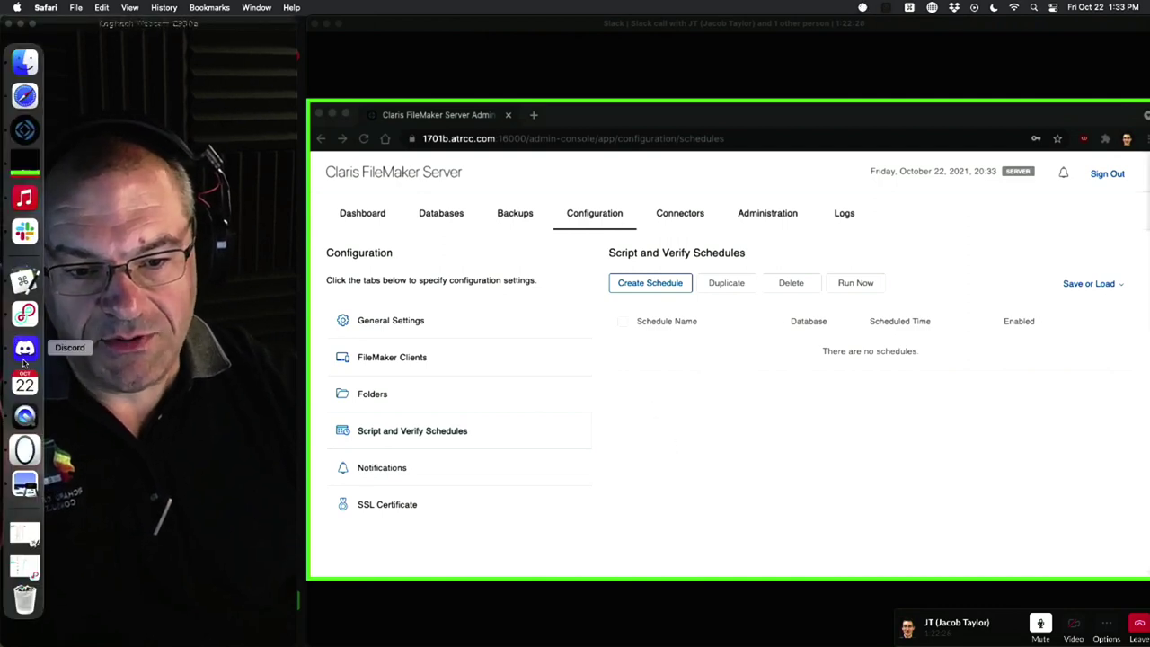
{"action": "left_click", "coordinate": [24, 350]}
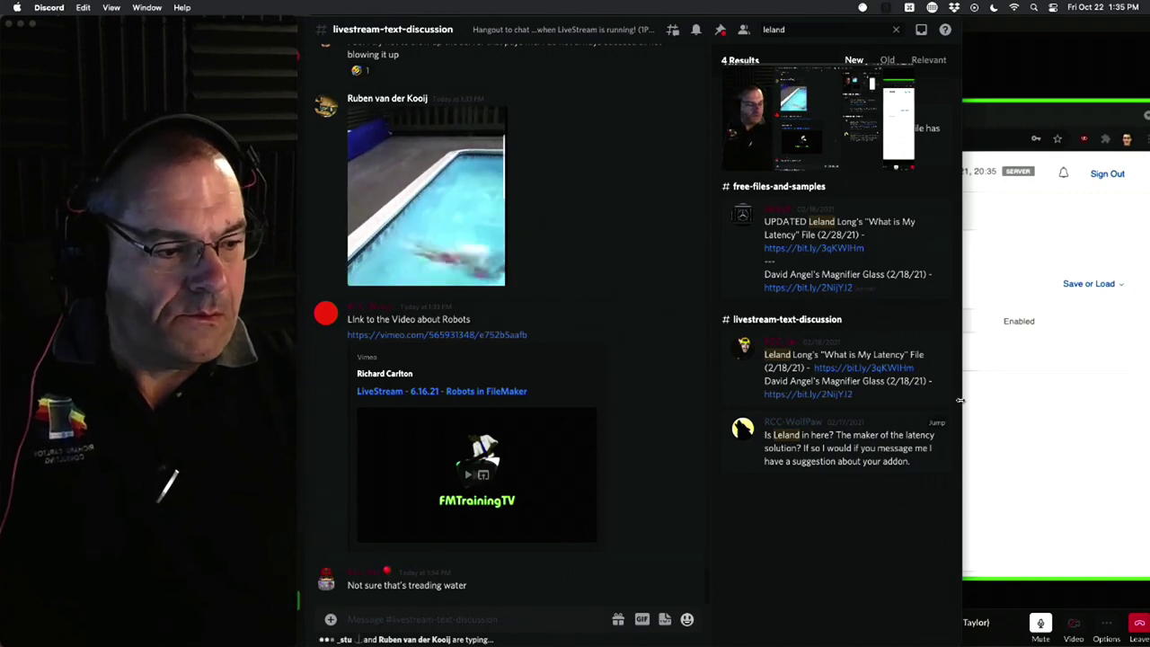
{"action": "left_click", "coordinate": [1027, 152]}
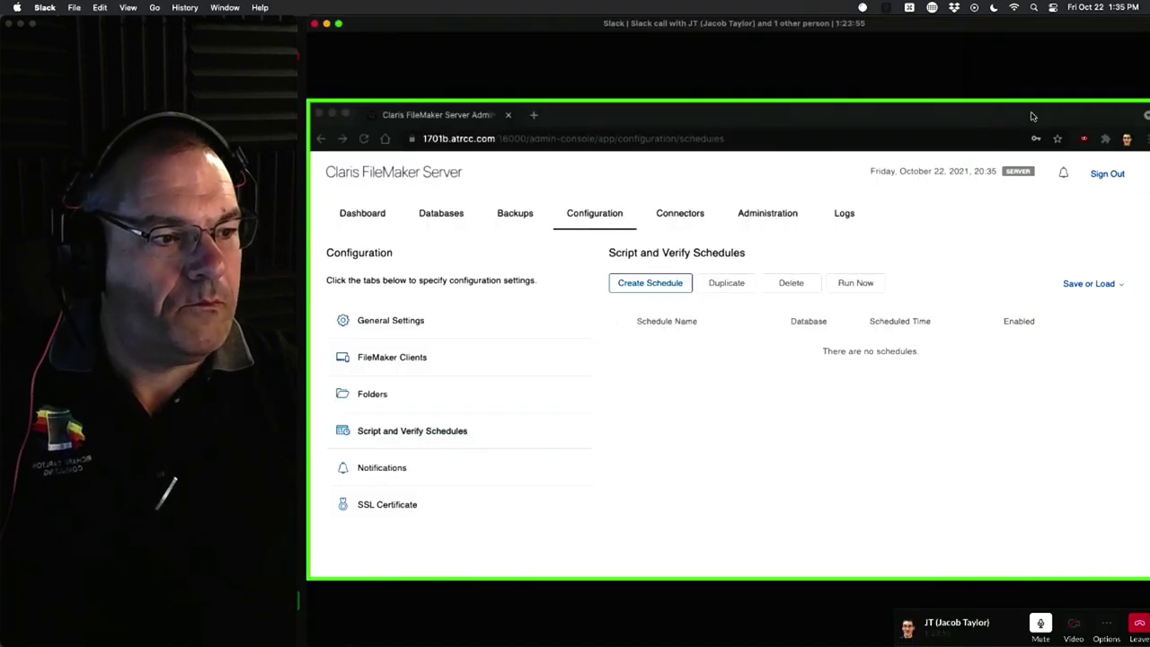
{"action": "left_click", "coordinate": [340, 25]}
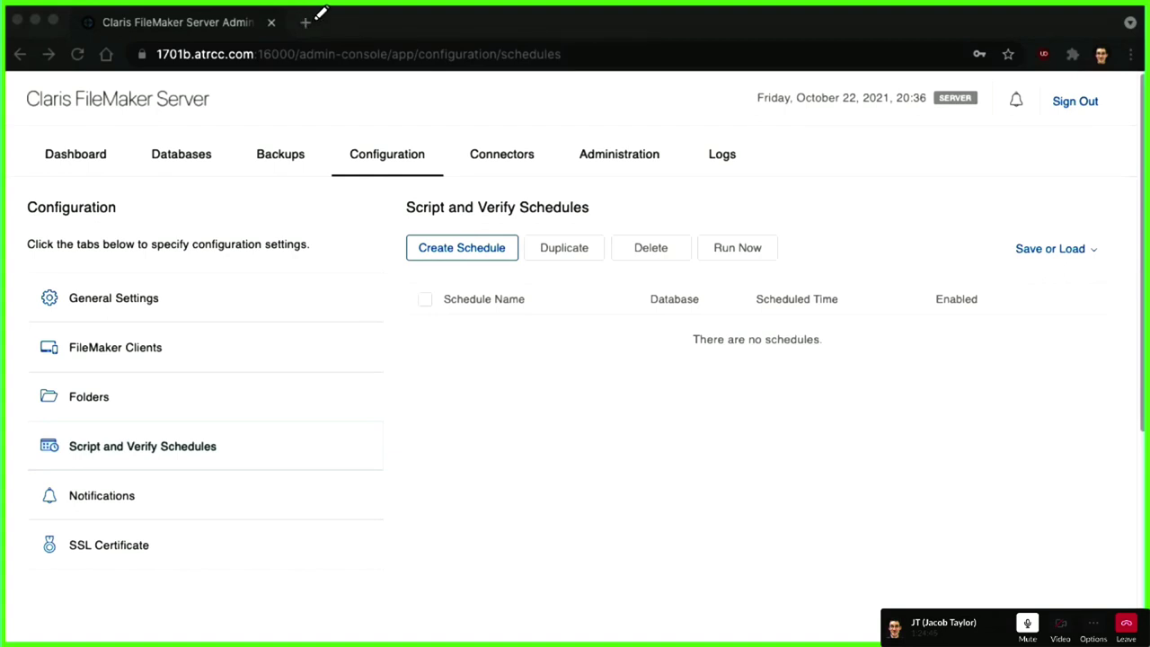
Step: Switch to Safari, open caspio.com, review the Caspio home page, and close its browser window
{"action": "mouse_move", "coordinate": [2, 205]}
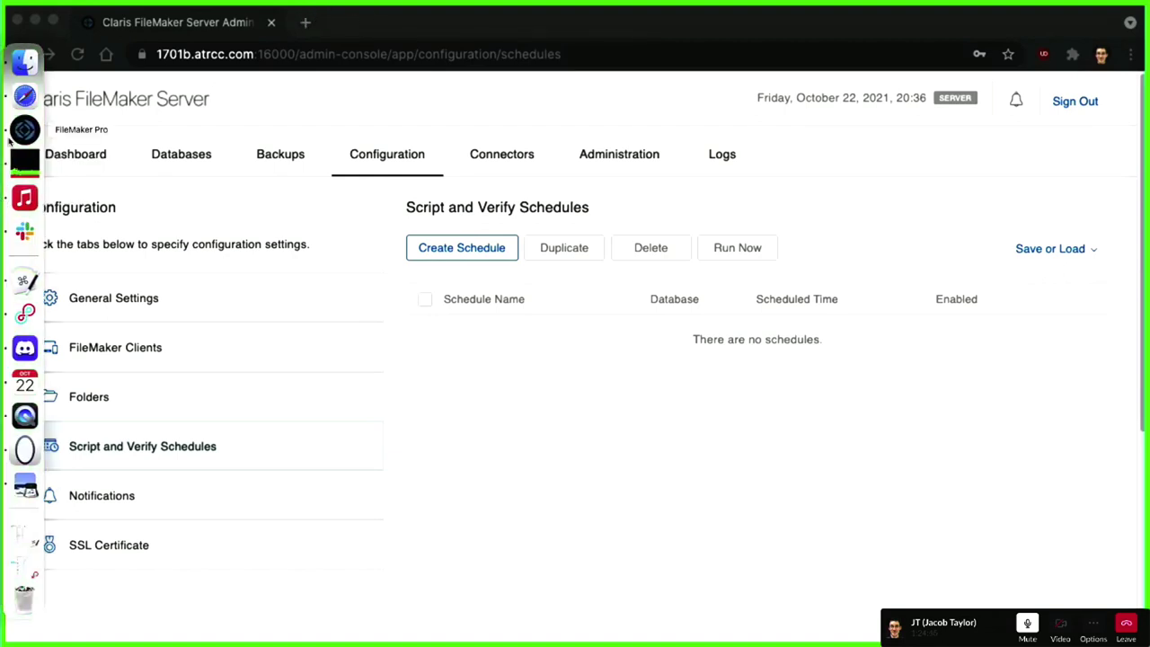
{"action": "key", "text": "Escape"}
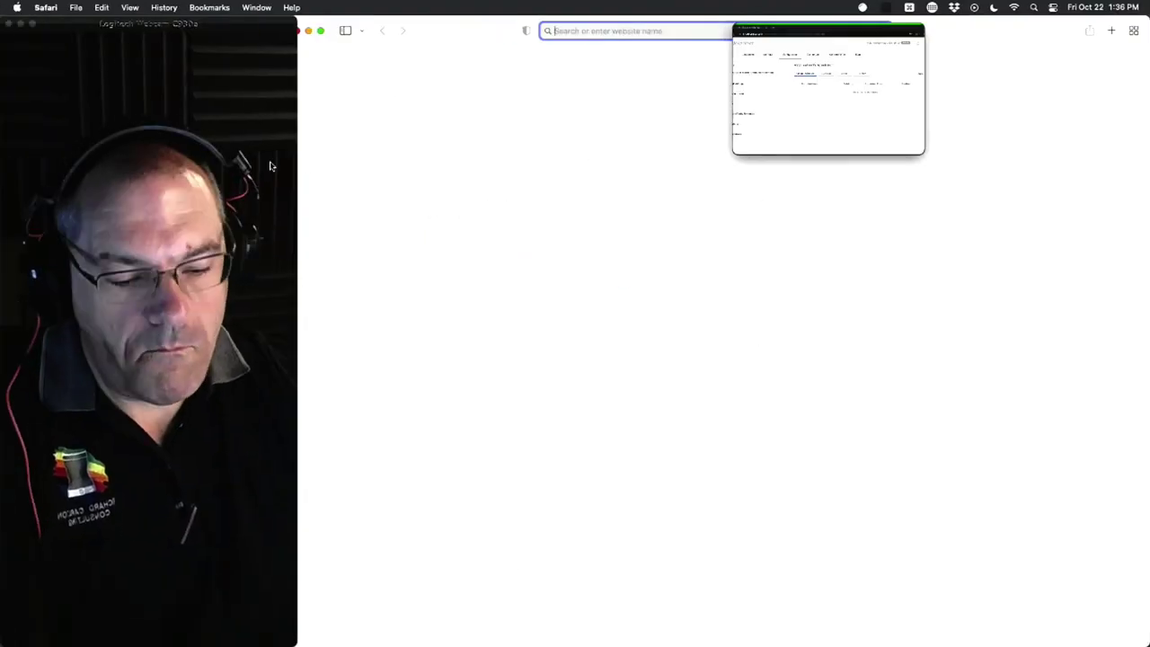
{"action": "type", "text": "c"}
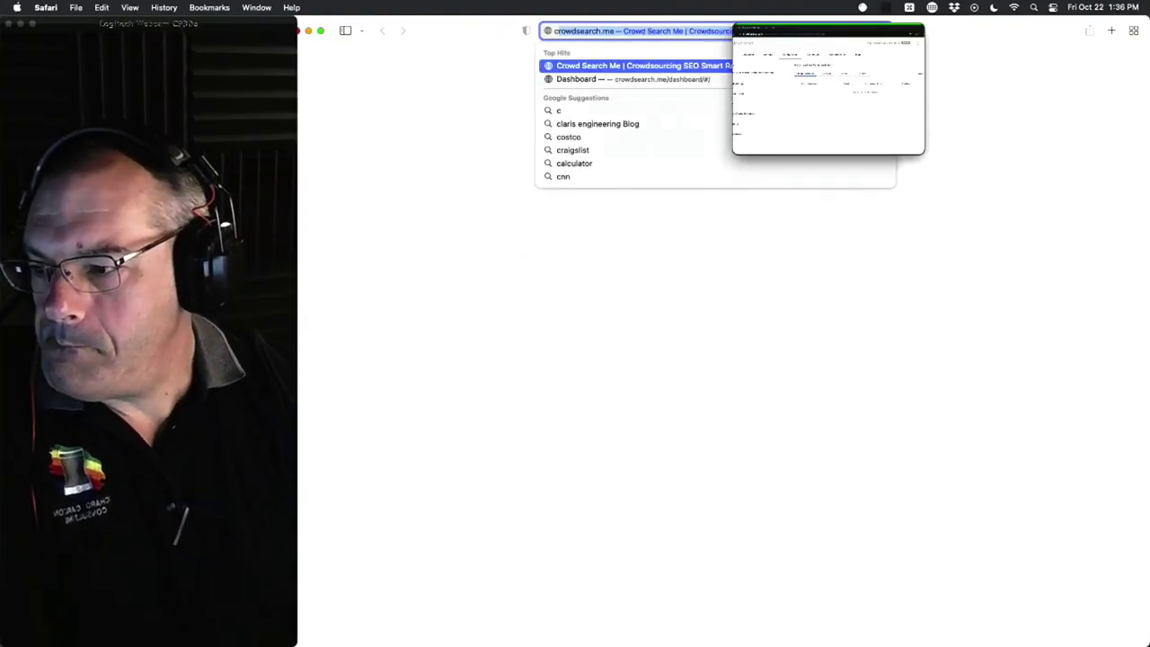
{"action": "type", "text": "aspio.co"}
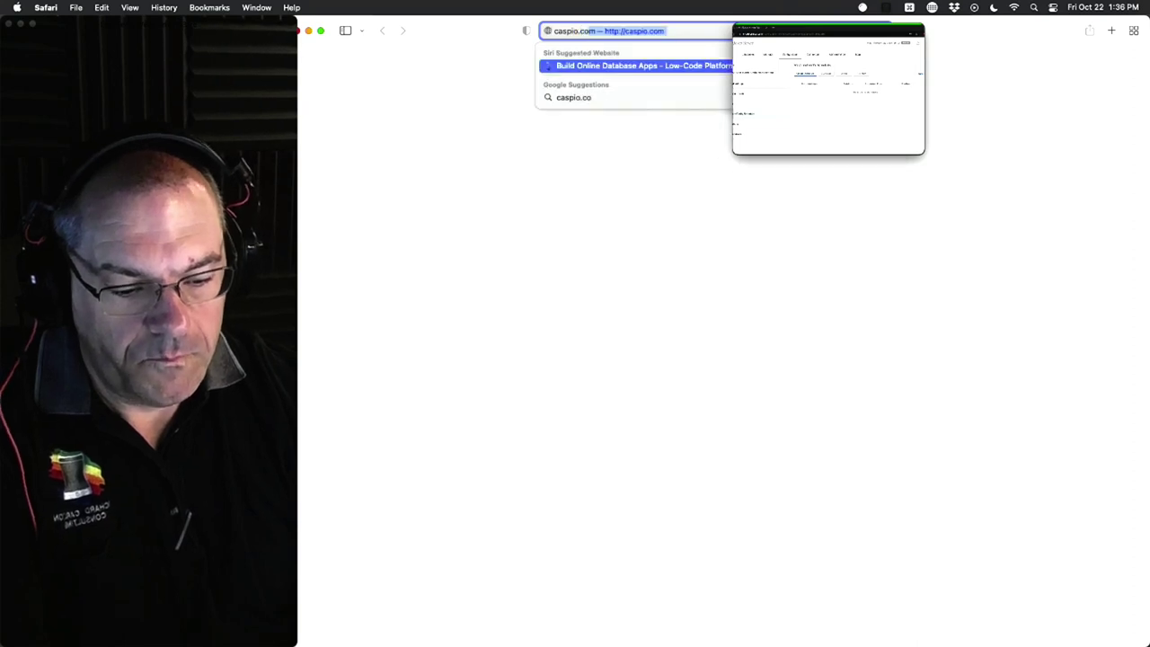
{"action": "key", "text": "Return"}
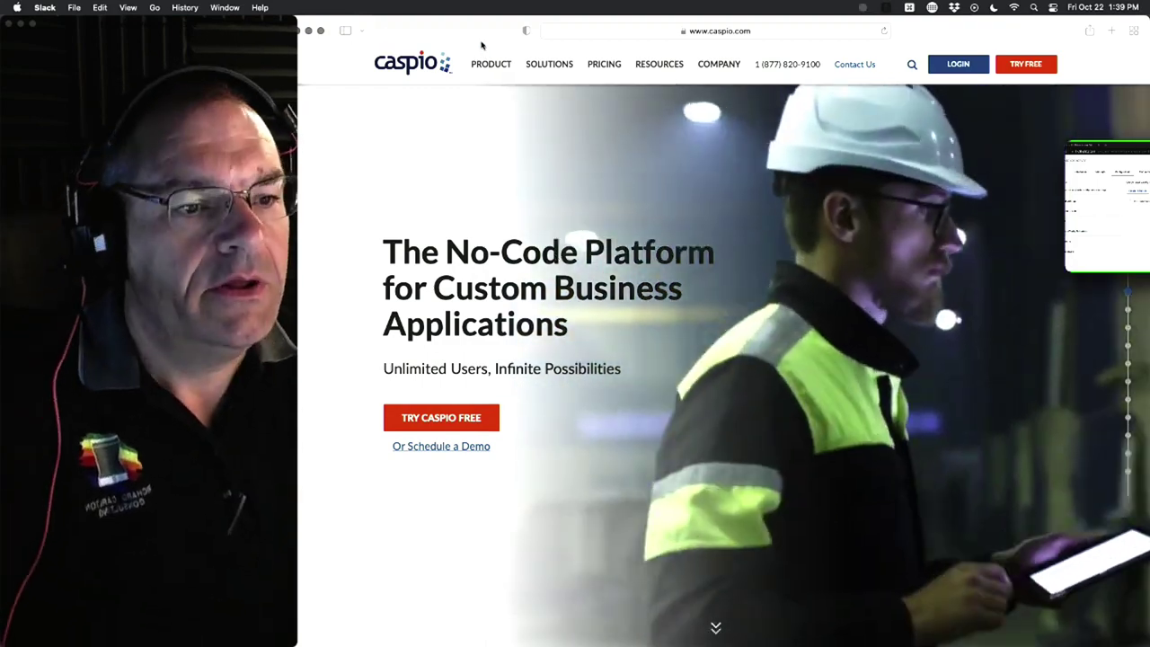
{"action": "left_click_drag", "start_coordinate": [482, 36], "coordinate": [504, 37]}
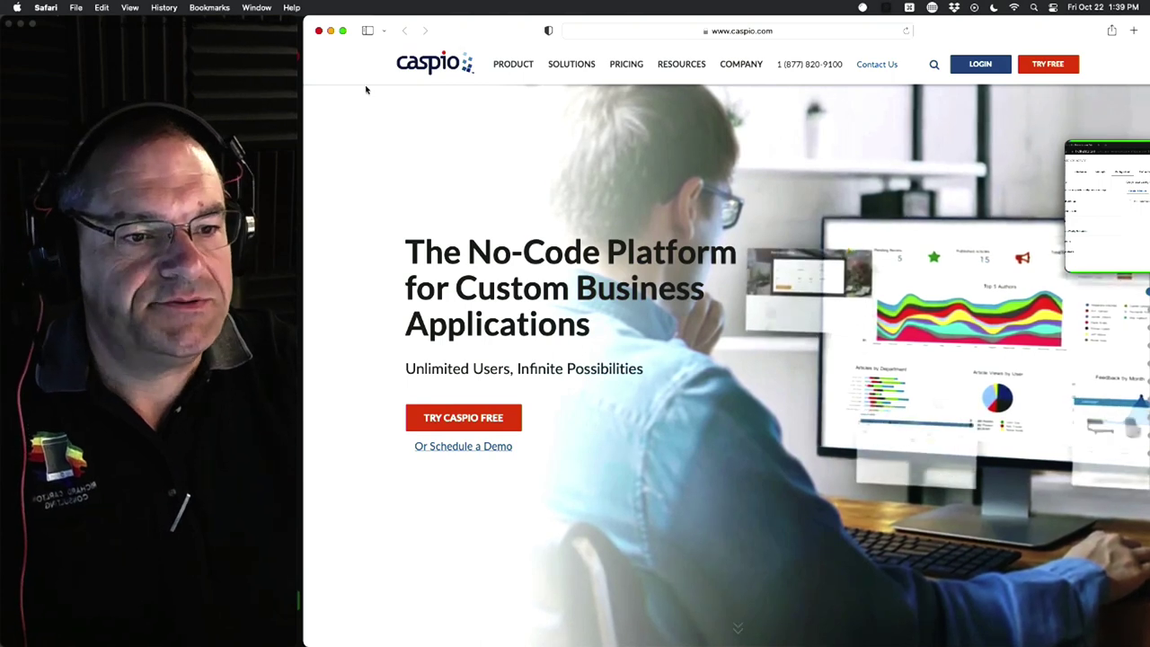
{"action": "left_click", "coordinate": [319, 32]}
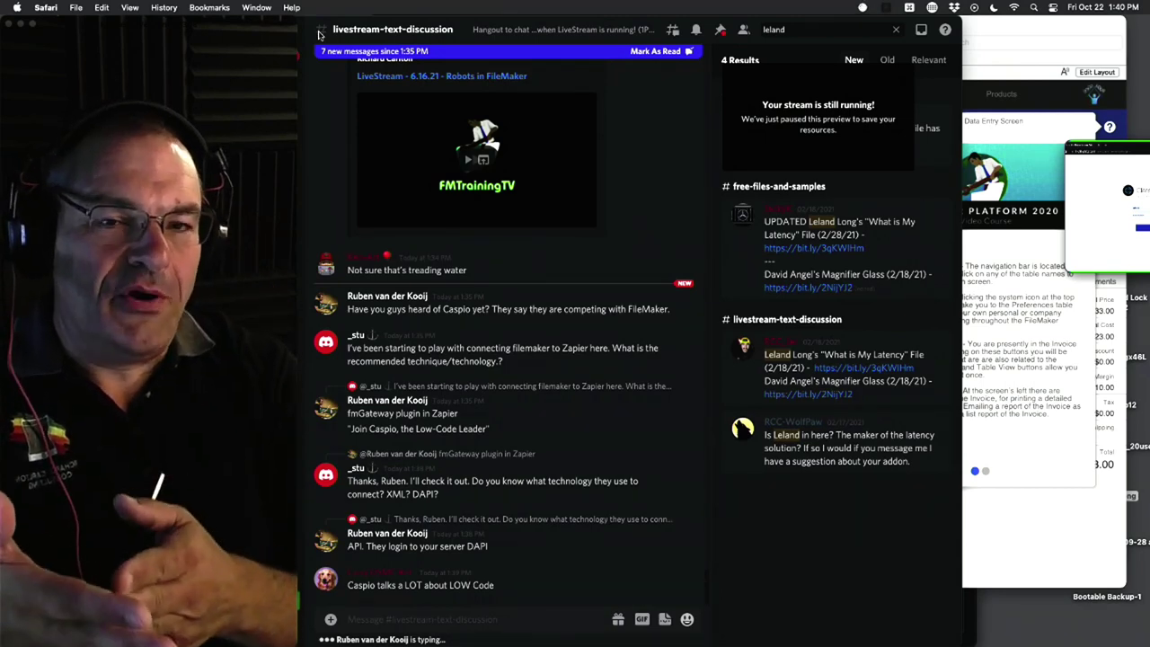
Step: Switch to FileMaker Pro, dismiss the Invoice Data Entry Screen help popover, and expand the Slack call to the shared admin console
{"action": "left_click", "coordinate": [994, 36]}
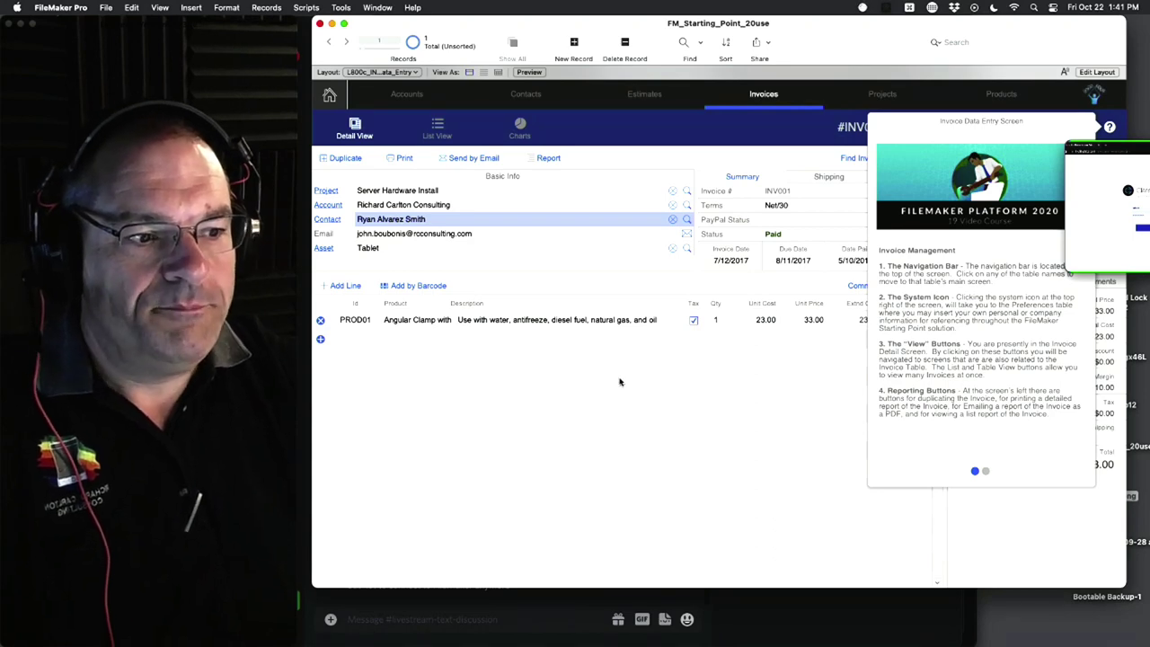
{"action": "left_click", "coordinate": [619, 380]}
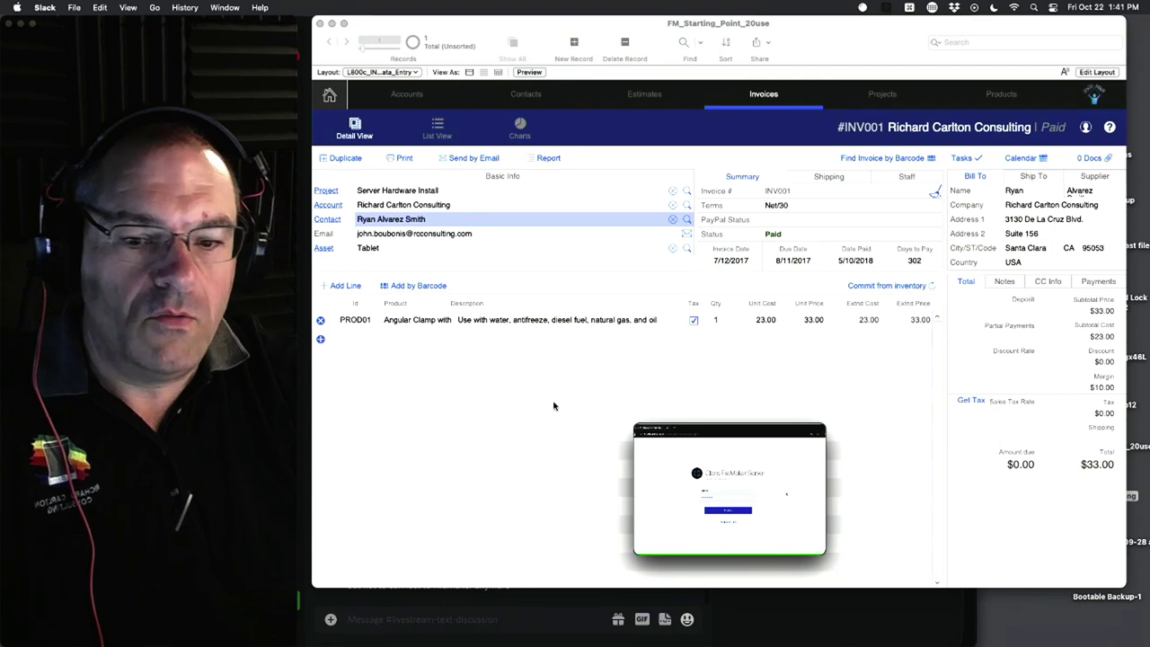
{"action": "mouse_move", "coordinate": [784, 494]}
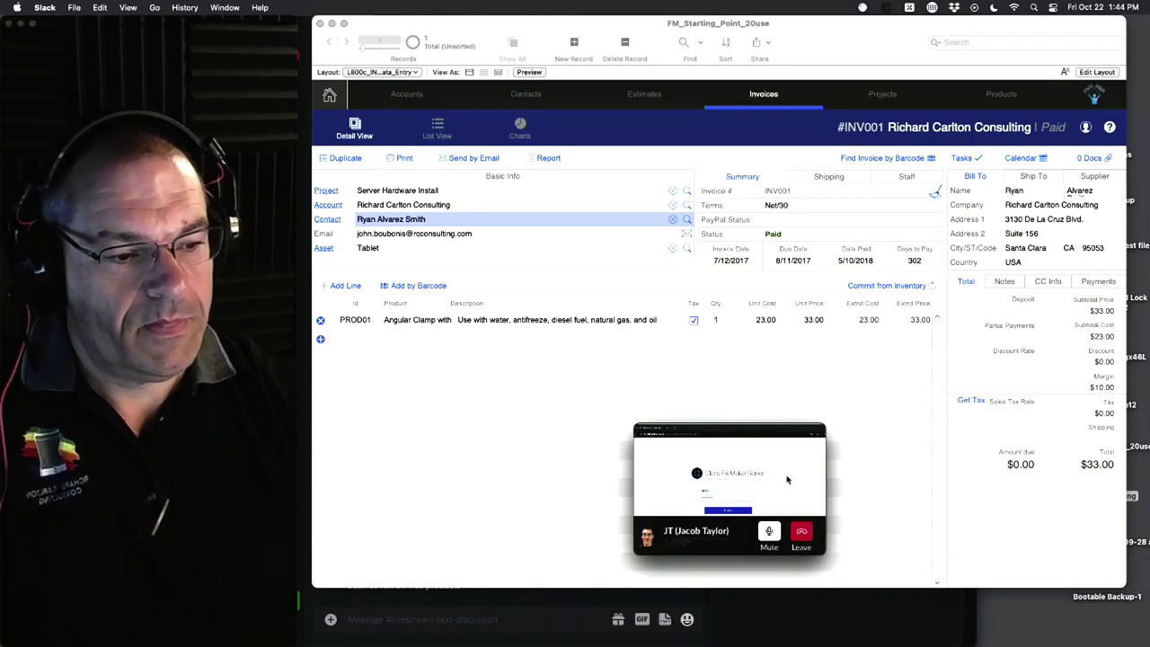
{"action": "left_click", "coordinate": [783, 491]}
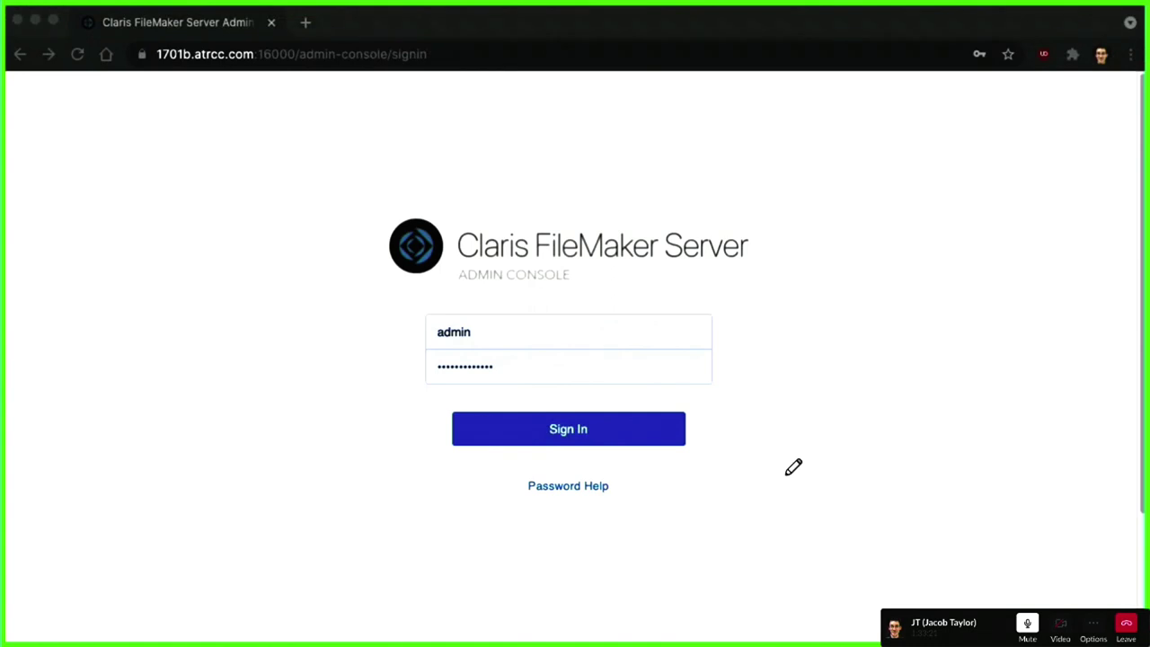